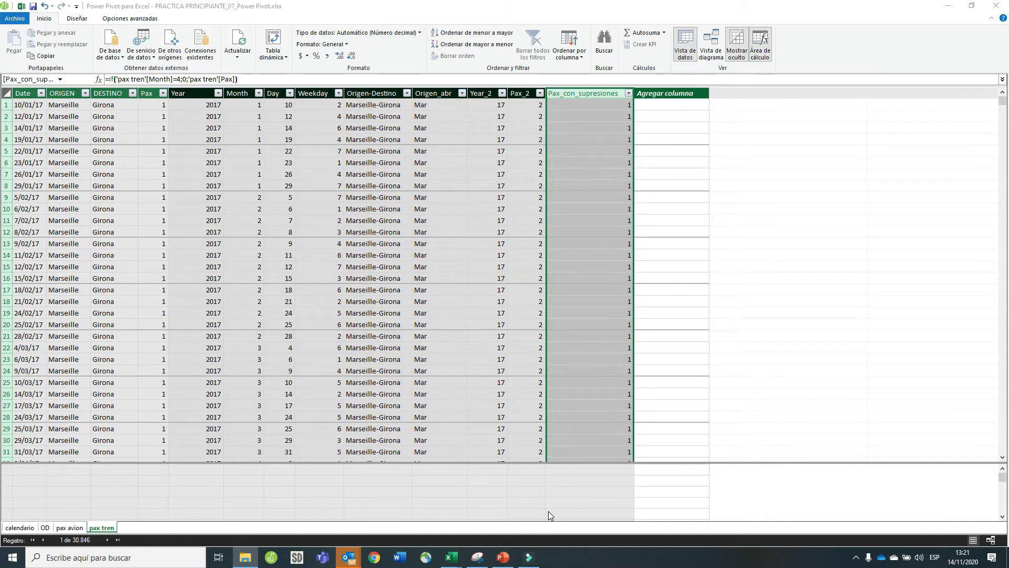
- Select an empty calculation-area cell under the Pax_2 column of the pax tren table
{"action": "left_click", "coordinate": [525, 482]}
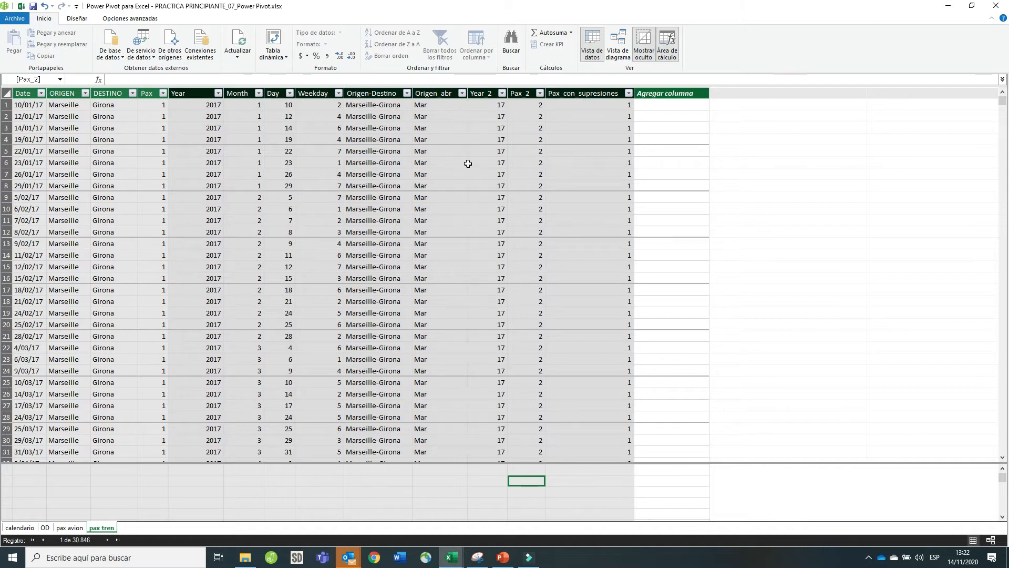
{"action": "left_click", "coordinate": [528, 482]}
{"action": "left_click", "coordinate": [157, 77]}
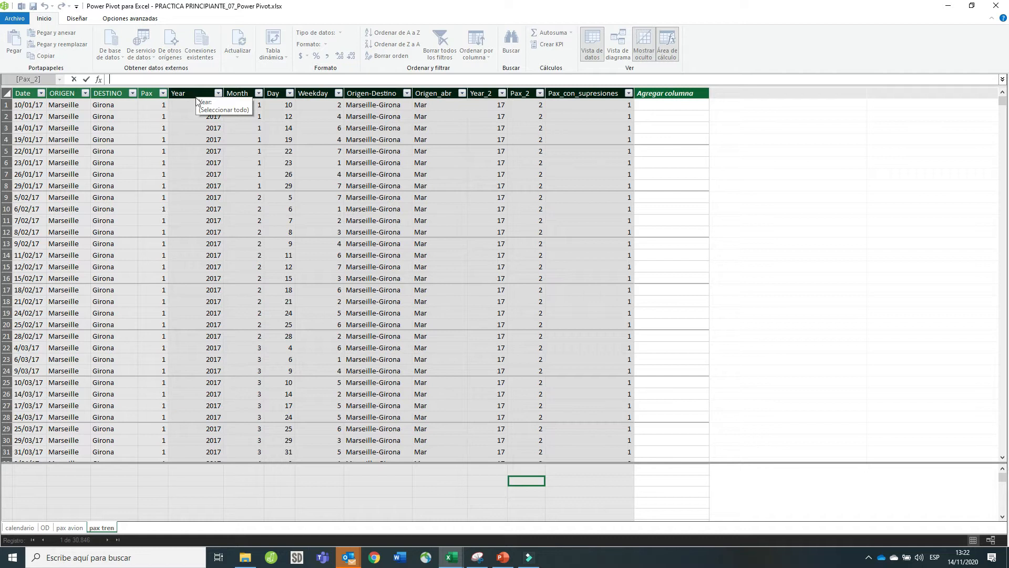
{"action": "type", "text": "Pax"}
{"action": "key", "text": "Escape"}
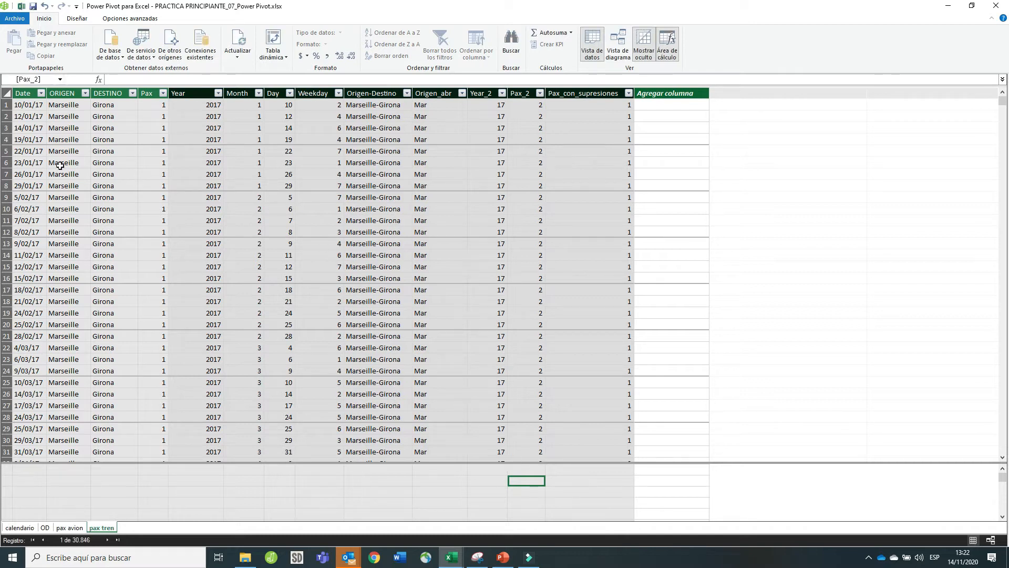
- Create the measure Suma_de_pax:=sum('pax tren'[Pax]) in the selected calculation-area cell under Pax_2
{"action": "left_click", "coordinate": [162, 80]}
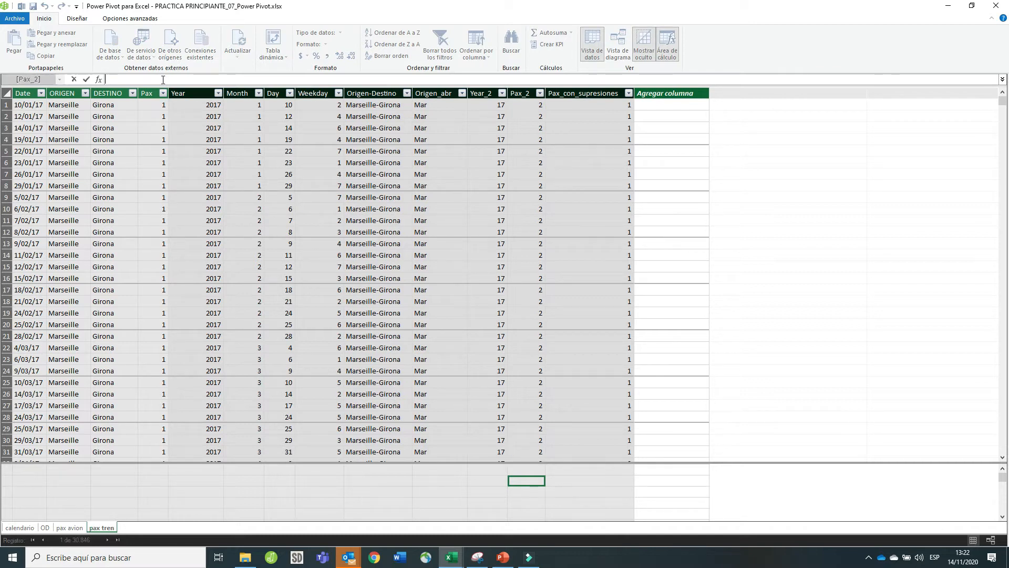
{"action": "type", "text": "Suma"}
{"action": "type", "text": "_de_pax:="}
{"action": "type", "text": "sum"}
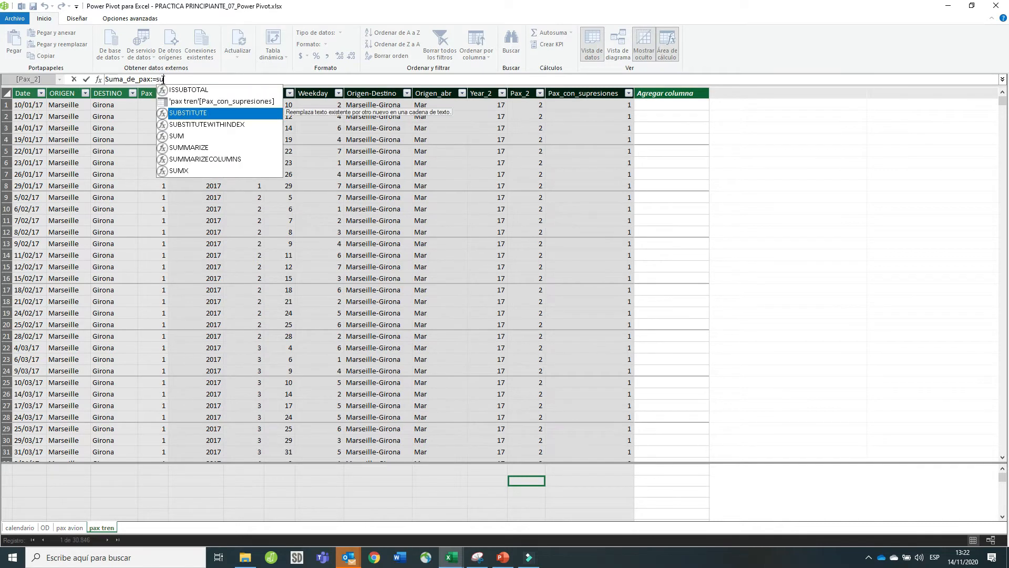
{"action": "type", "text": "("}
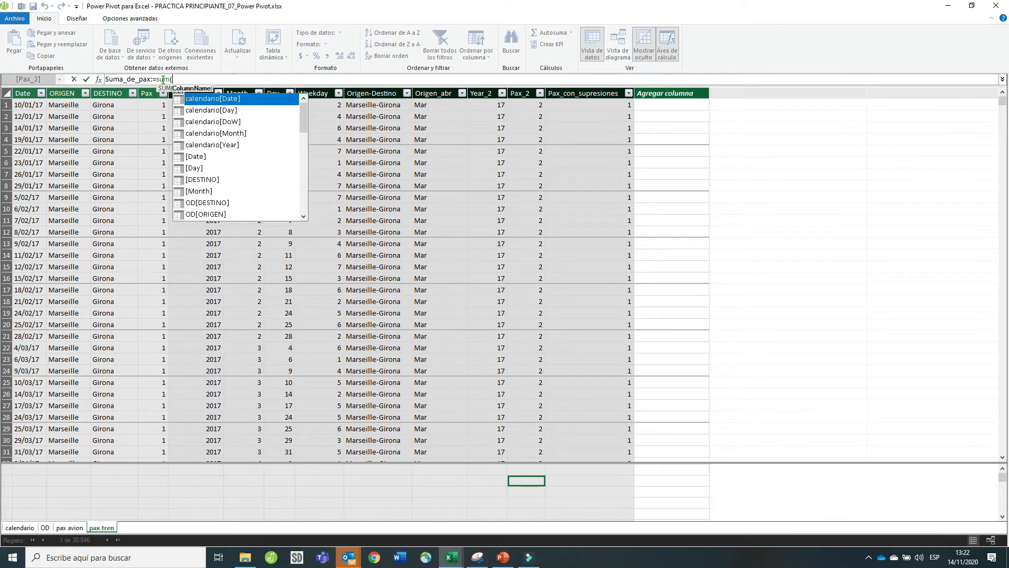
{"action": "left_click", "coordinate": [521, 93]}
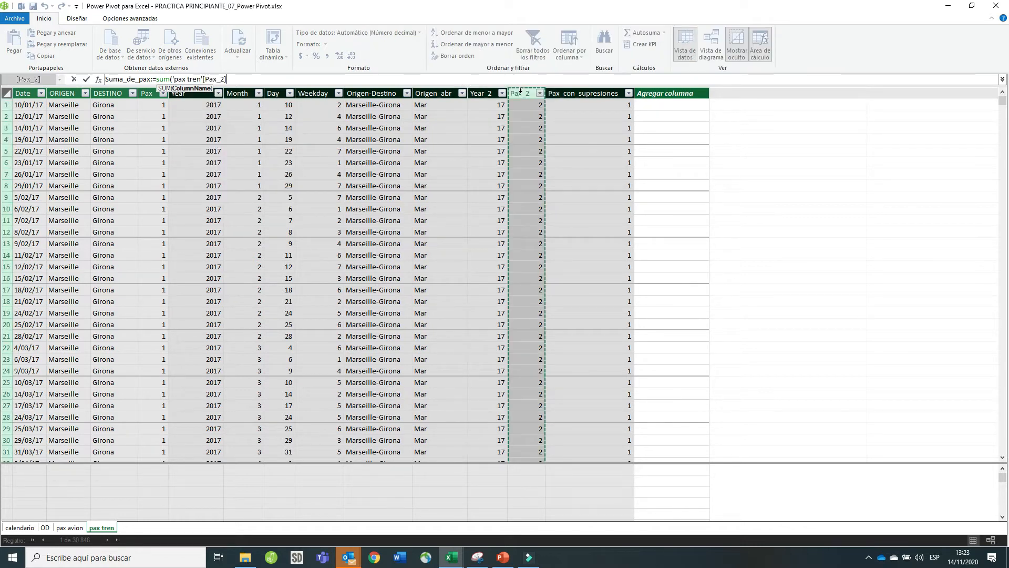
{"action": "left_click", "coordinate": [152, 94]}
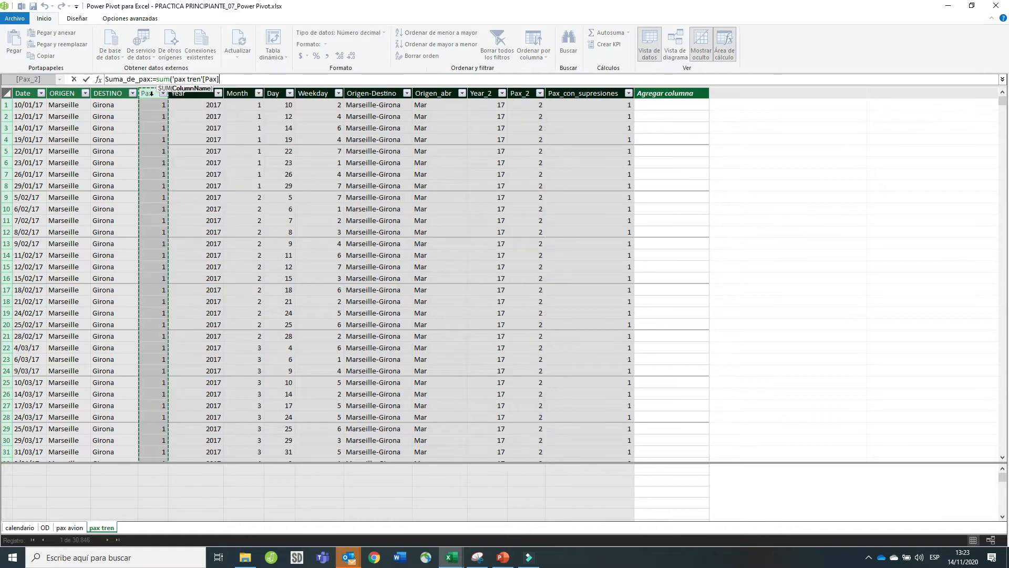
{"action": "type", "text": ")"}
{"action": "key", "text": "Return"}
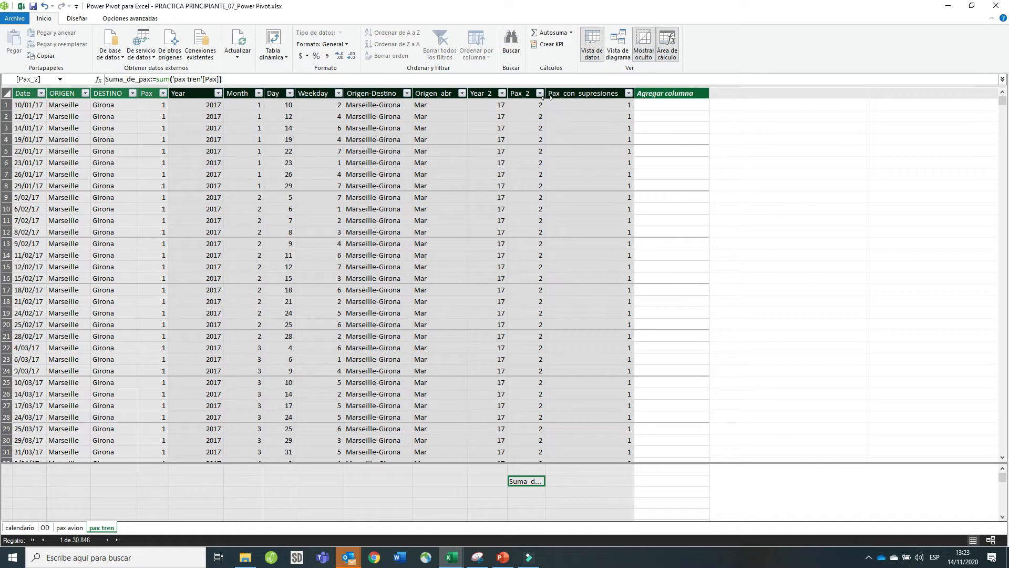
- Widen the Pax_2 column and format the Suma_de_pax measure with a thousands separator and no decimals
{"action": "left_click_drag", "start_coordinate": [564, 100], "coordinate": [606, 103]}
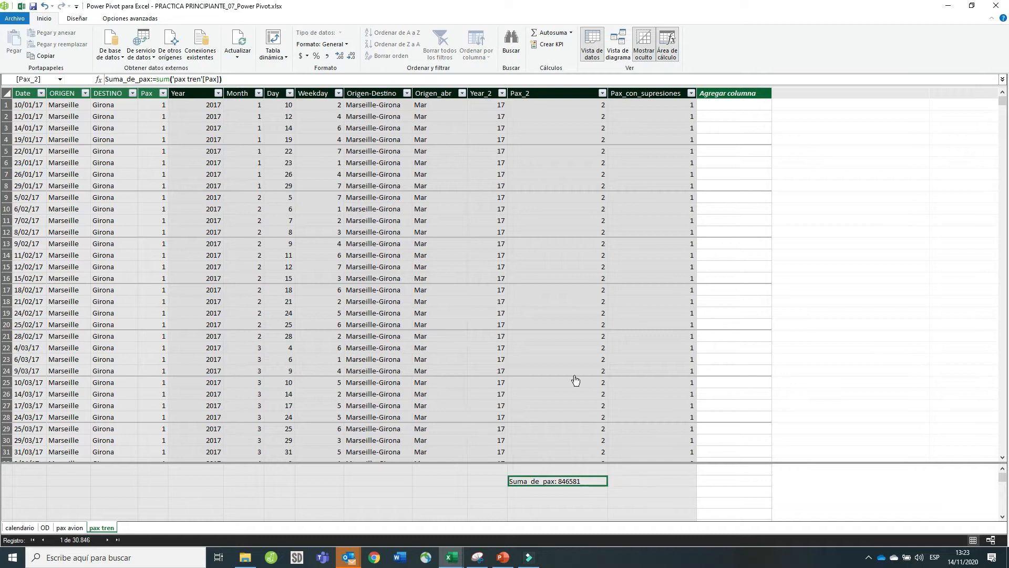
{"action": "left_click", "coordinate": [327, 59]}
{"action": "left_click", "coordinate": [351, 57]}
{"action": "left_click", "coordinate": [351, 57]}
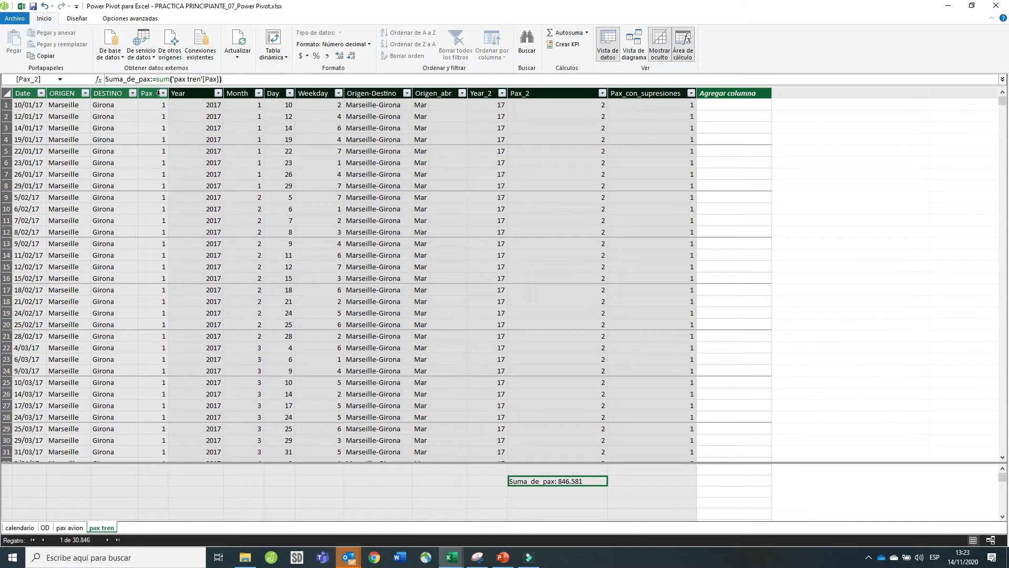
- Create a pivot table from the data model on the existing worksheet at 'Hoja1'!$D$7
{"action": "left_click", "coordinate": [283, 59]}
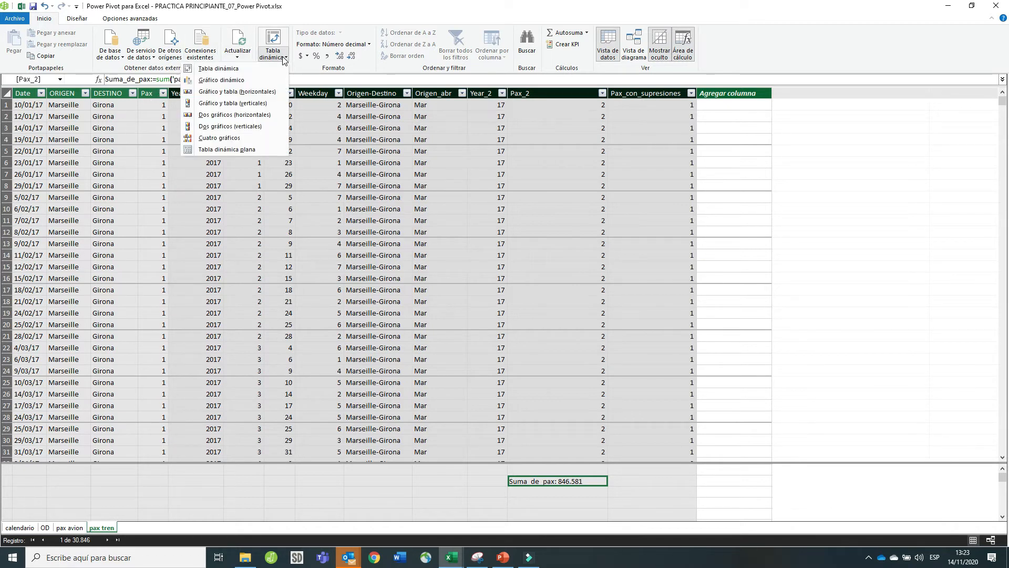
{"action": "left_click", "coordinate": [236, 69]}
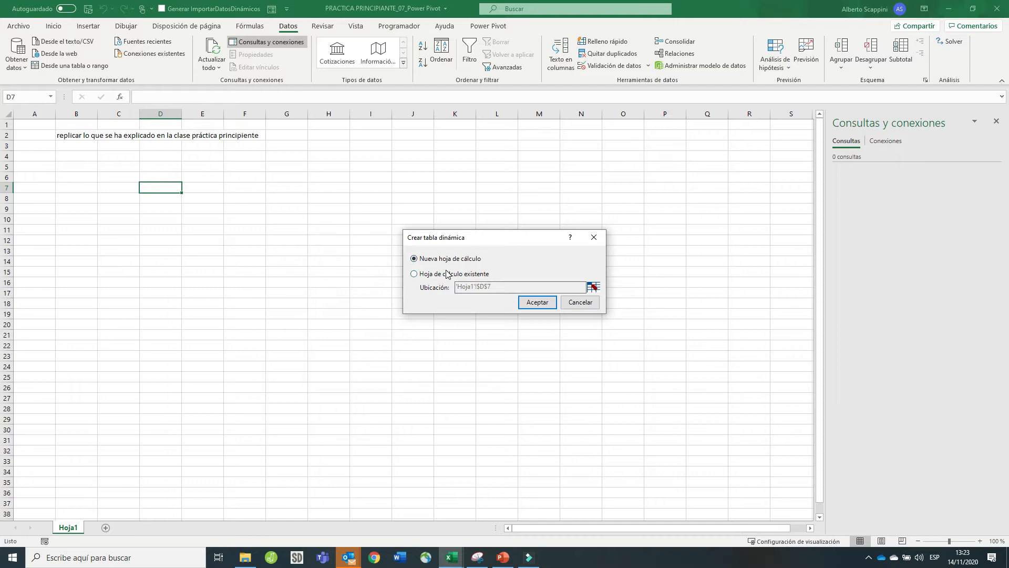
{"action": "left_click", "coordinate": [443, 274]}
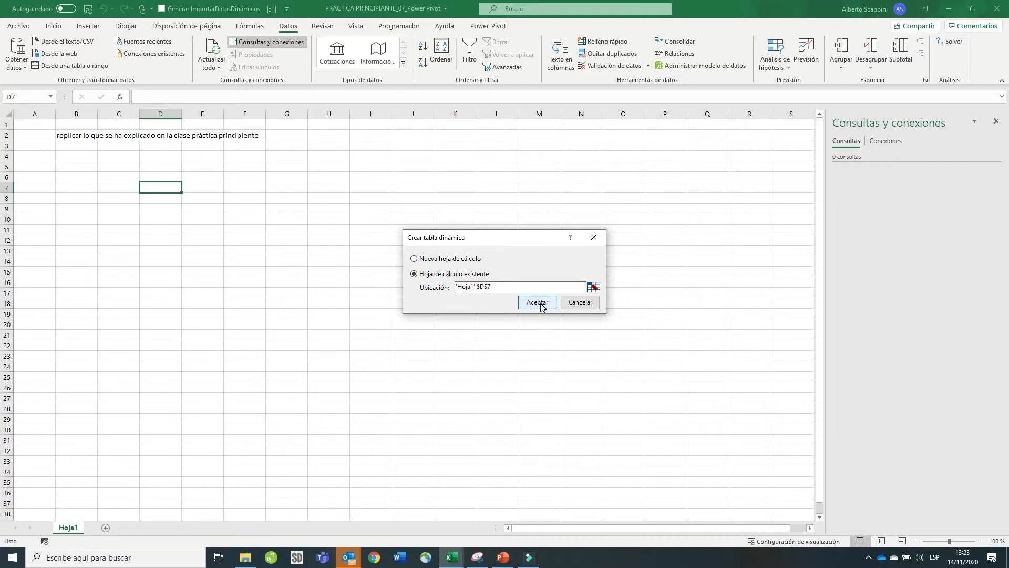
{"action": "left_click", "coordinate": [540, 302]}
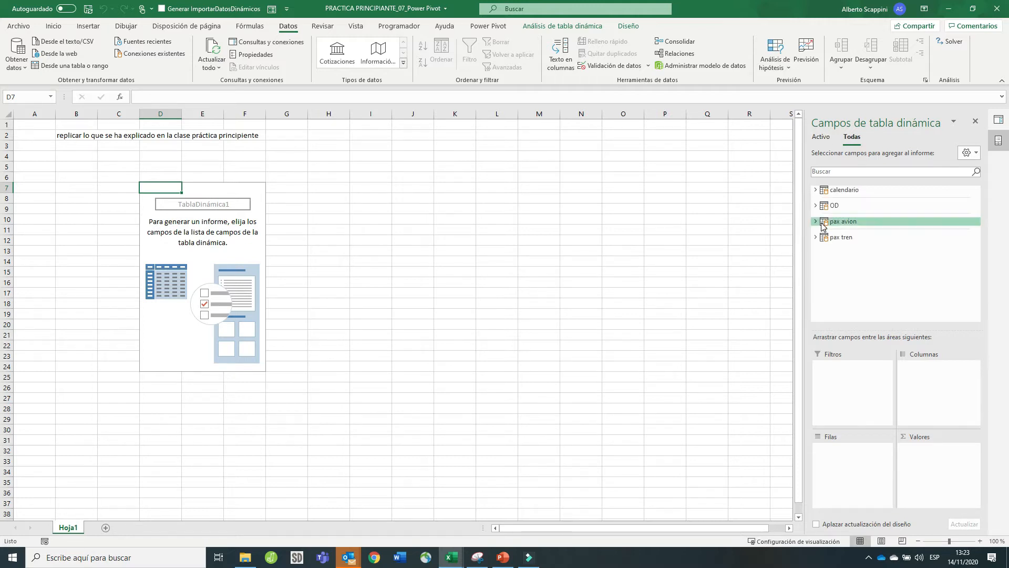
- Add the Suma_de_pax measure from the pax tren table to the pivot table's values
{"action": "left_click", "coordinate": [816, 237]}
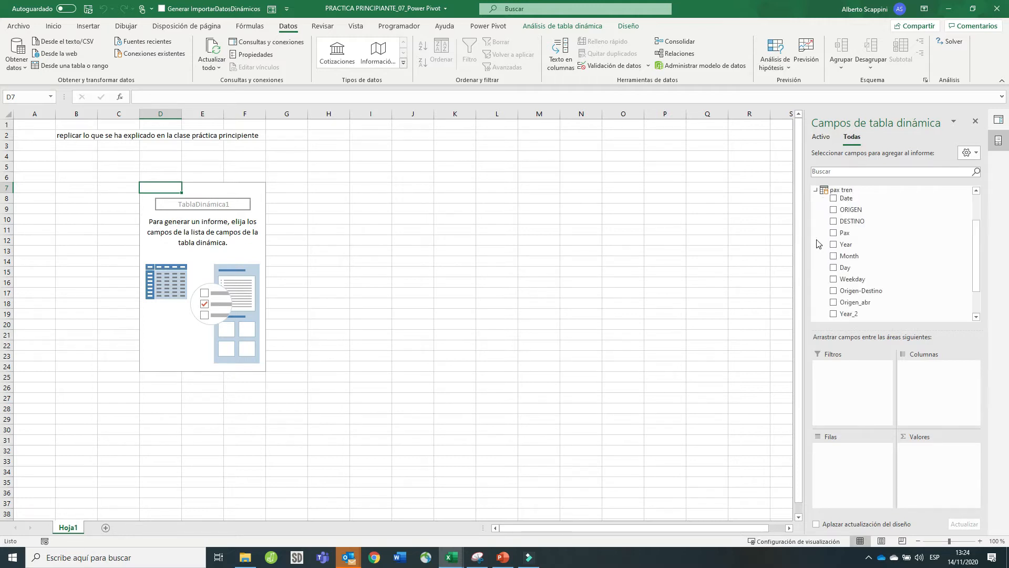
{"action": "scroll", "coordinate": [893, 295], "scroll_direction": "down", "scroll_amount": 2}
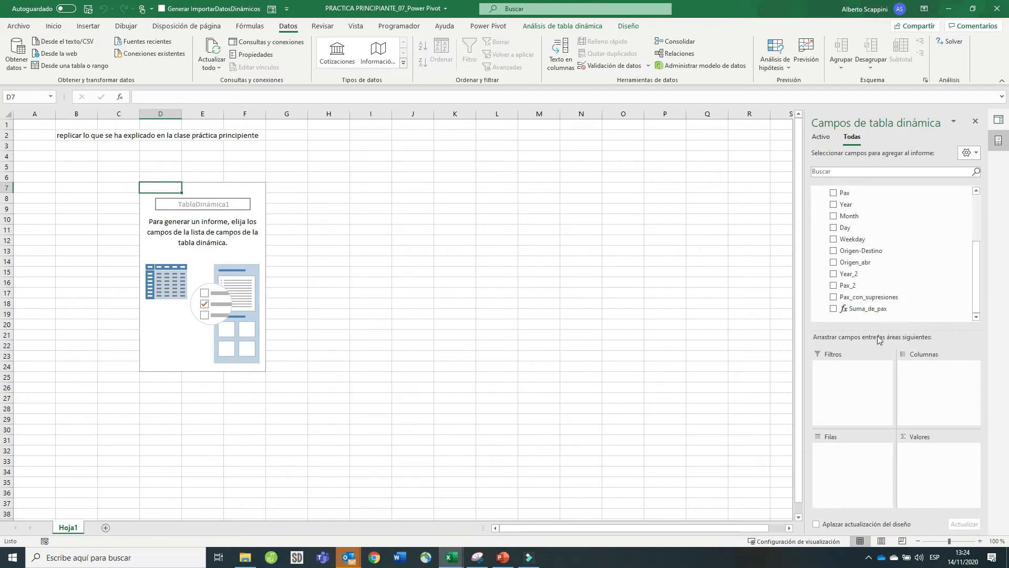
{"action": "left_click_drag", "start_coordinate": [864, 310], "coordinate": [935, 456]}
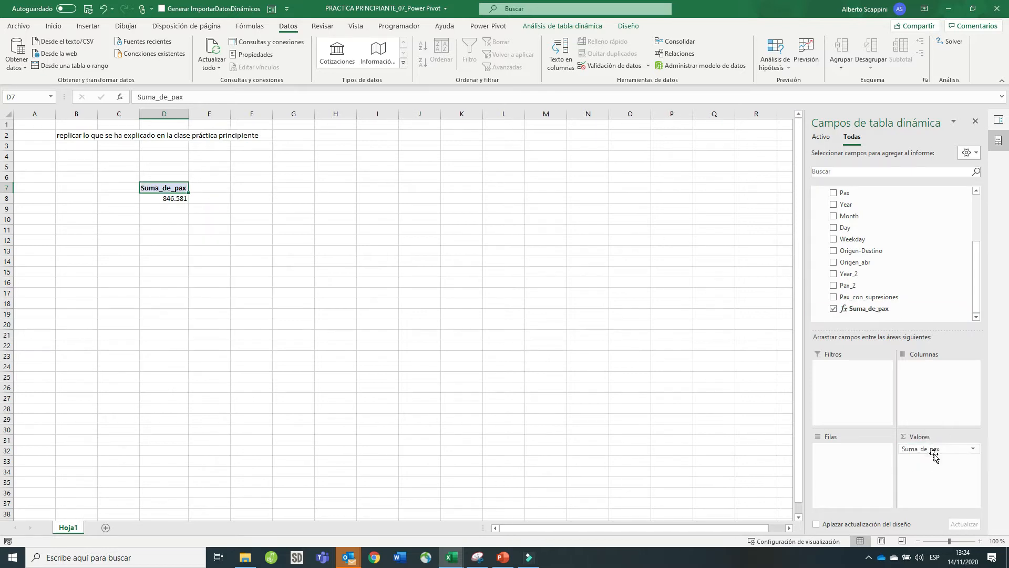
- Examine the value field settings of Suma_de_pax and close them without changes
{"action": "left_click", "coordinate": [970, 451]}
{"action": "left_click", "coordinate": [872, 440]}
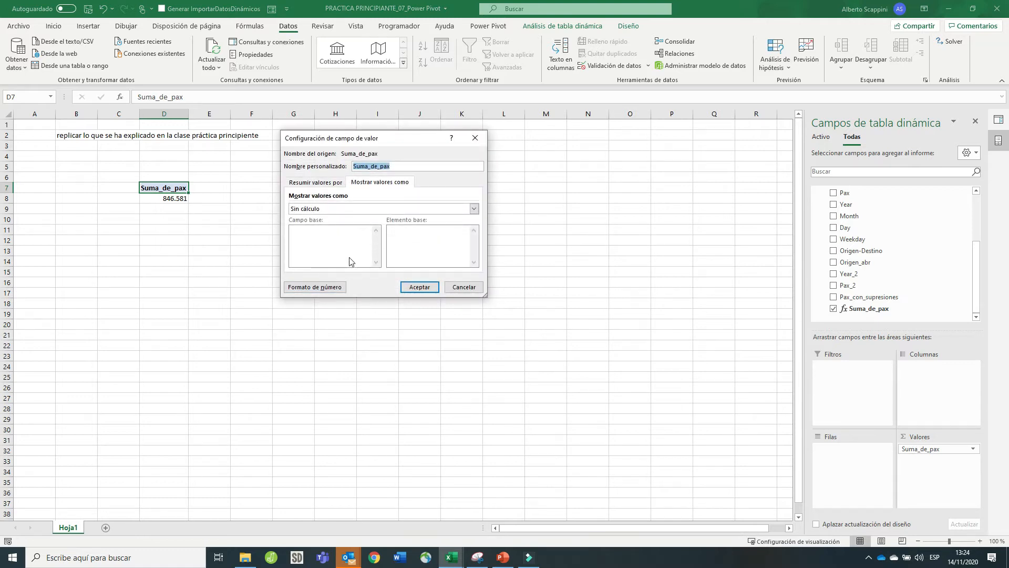
{"action": "left_click", "coordinate": [480, 139]}
{"action": "left_click", "coordinate": [973, 448]}
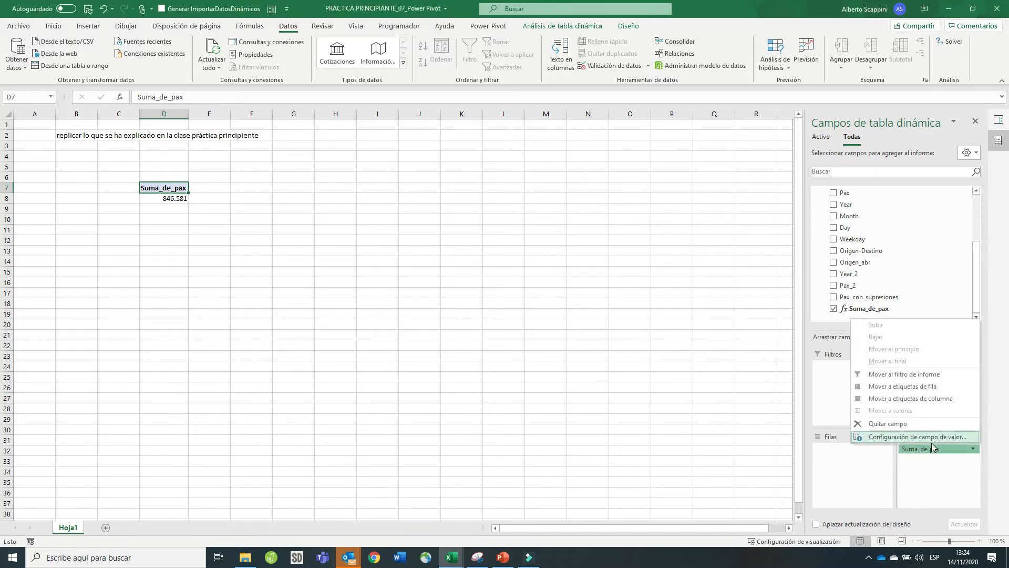
{"action": "left_click", "coordinate": [931, 439]}
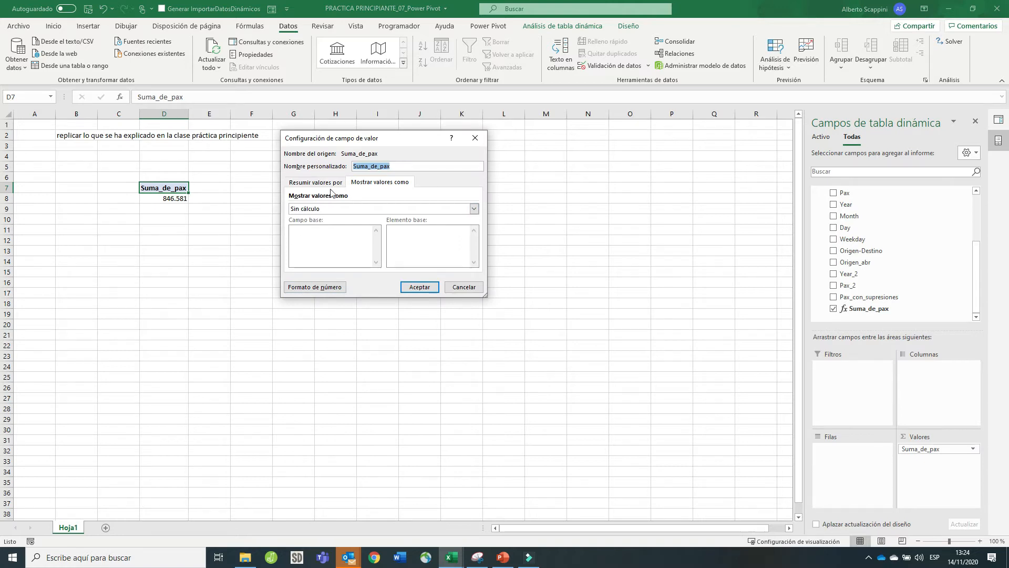
{"action": "left_click", "coordinate": [481, 143]}
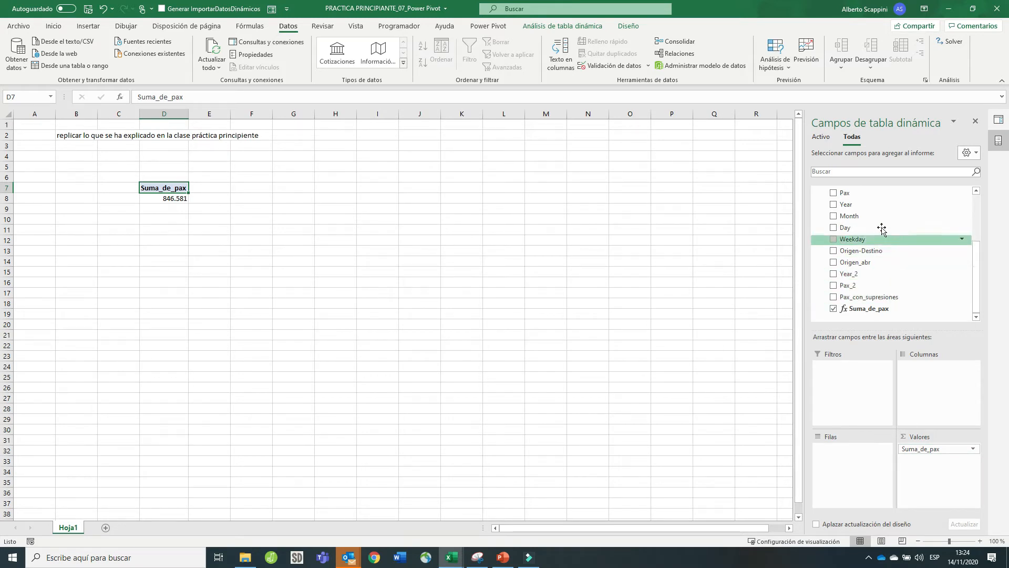
- Add the Pax field from the pax tren table to the pivot table's values
{"action": "scroll", "coordinate": [885, 241], "scroll_direction": "up", "scroll_amount": 3}
{"action": "left_click_drag", "start_coordinate": [863, 263], "coordinate": [935, 457]}
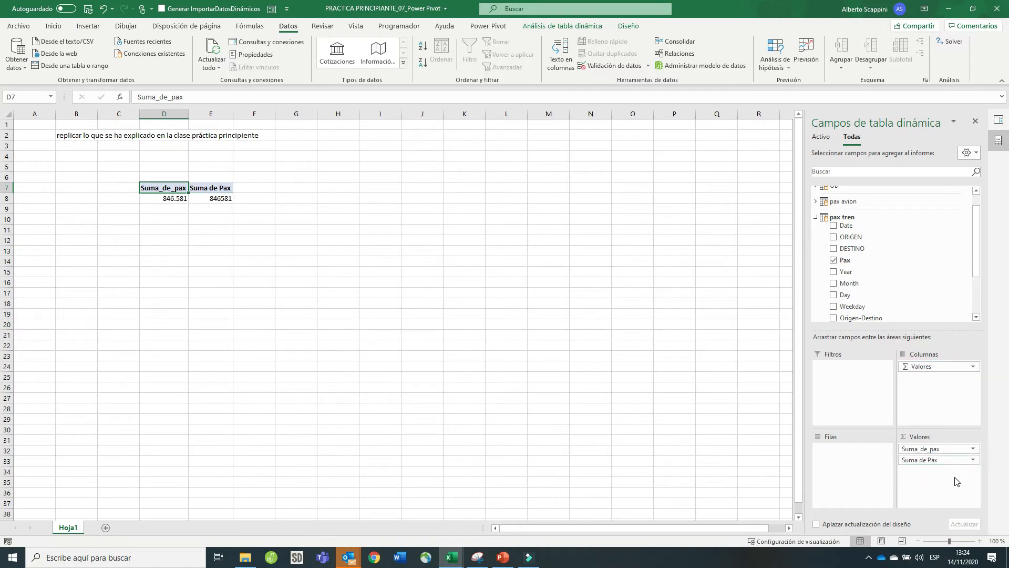
- Examine the summary calculations offered for Suma de Pax, such as Recuento and Máx., and close its settings without applying any
{"action": "left_click", "coordinate": [973, 459]}
{"action": "left_click", "coordinate": [926, 508]}
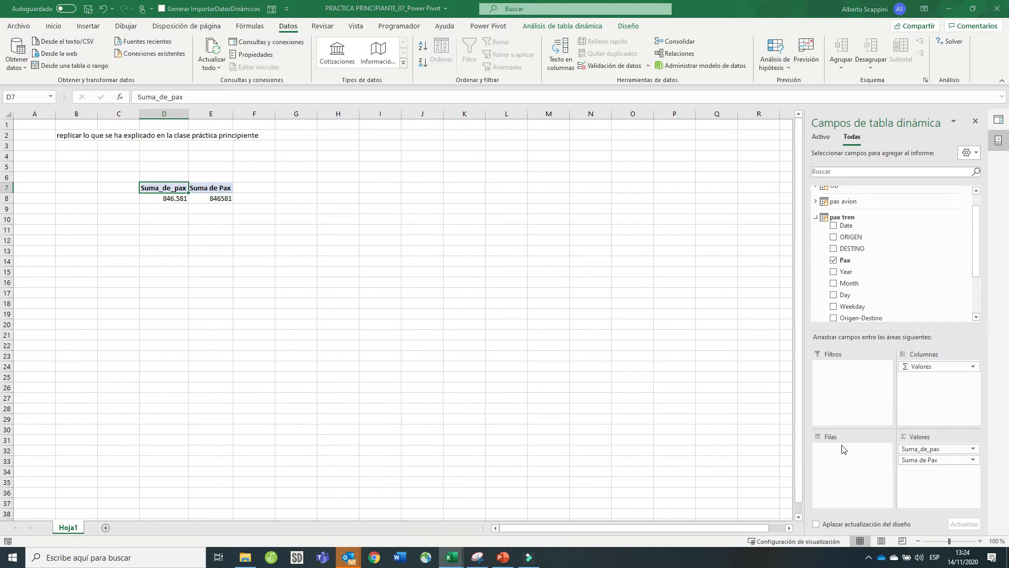
{"action": "left_click", "coordinate": [329, 239]}
{"action": "left_click", "coordinate": [326, 232]}
{"action": "left_click", "coordinate": [327, 245]}
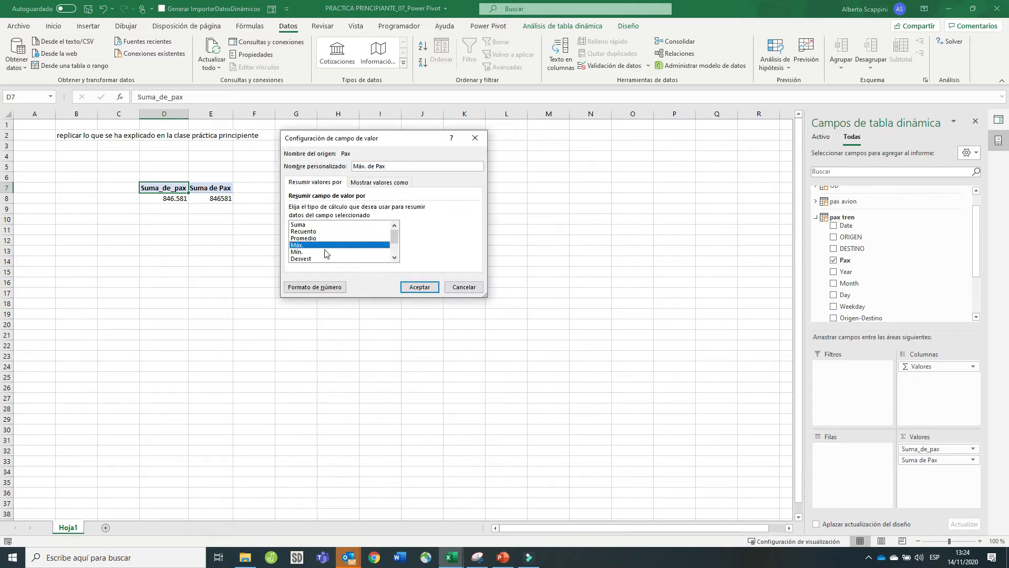
{"action": "left_click", "coordinate": [475, 138]}
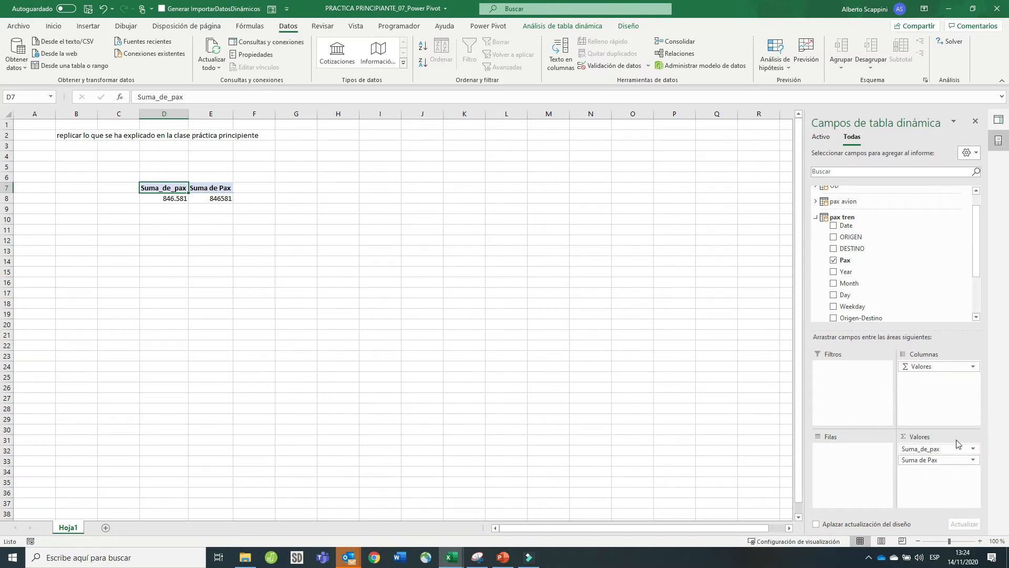
{"action": "scroll", "coordinate": [902, 302], "scroll_direction": "down", "scroll_amount": 2}
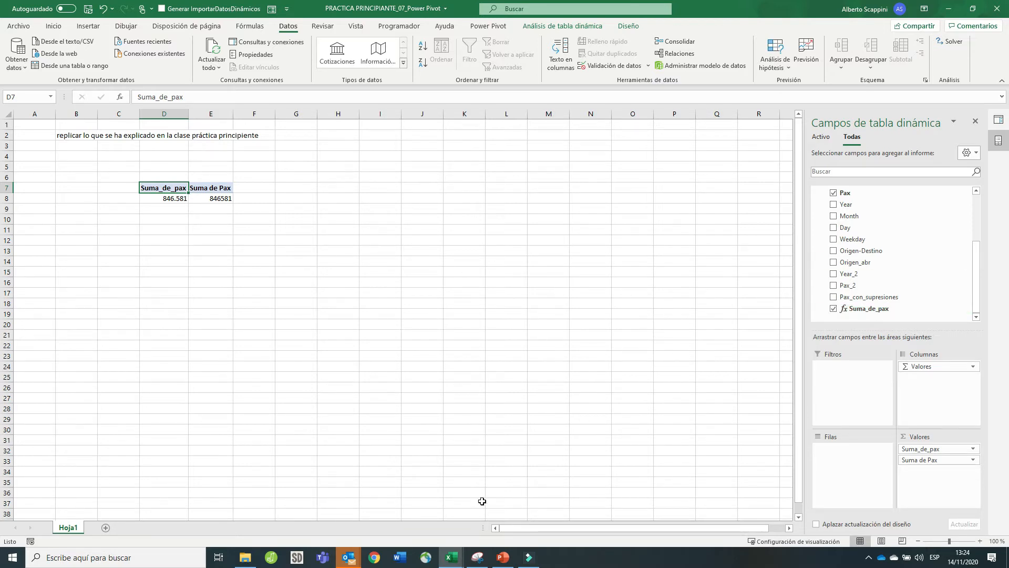
- Switch back to the Power Pivot window and select the empty calculation-area cell below the Suma_de_pax measure
{"action": "left_click", "coordinate": [459, 564]}
{"action": "left_click", "coordinate": [481, 521]}
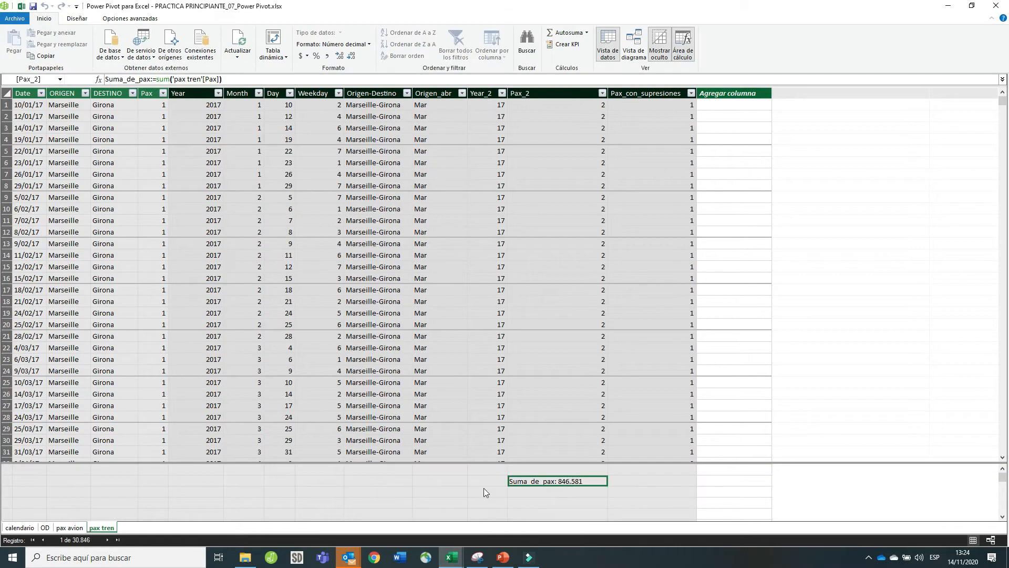
{"action": "mouse_move", "coordinate": [503, 558]}
{"action": "left_click", "coordinate": [540, 493]}
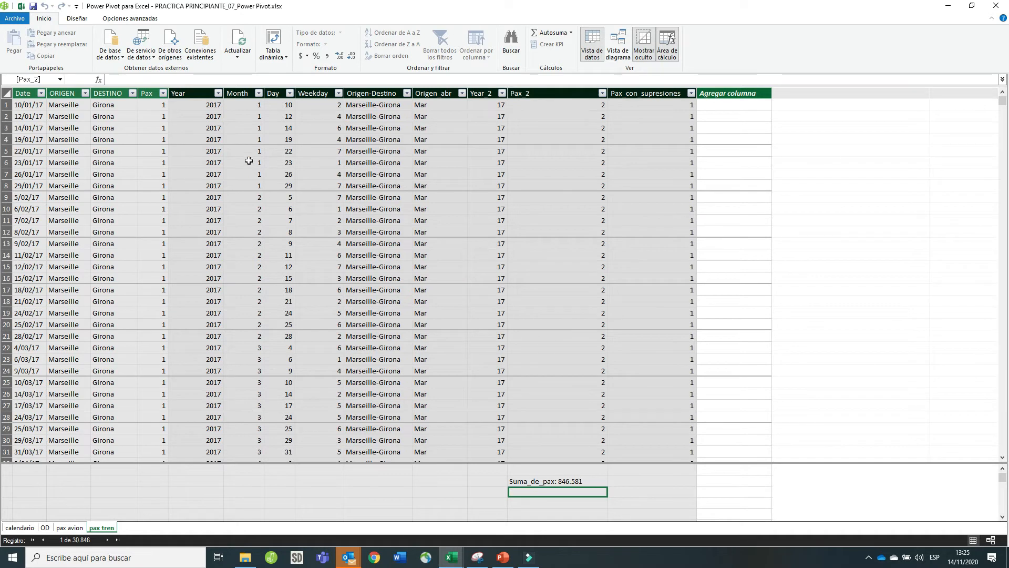
- Start a measure named Ratio_pax with a sum function in the empty cell below Suma_de_pax
{"action": "left_click", "coordinate": [247, 80]}
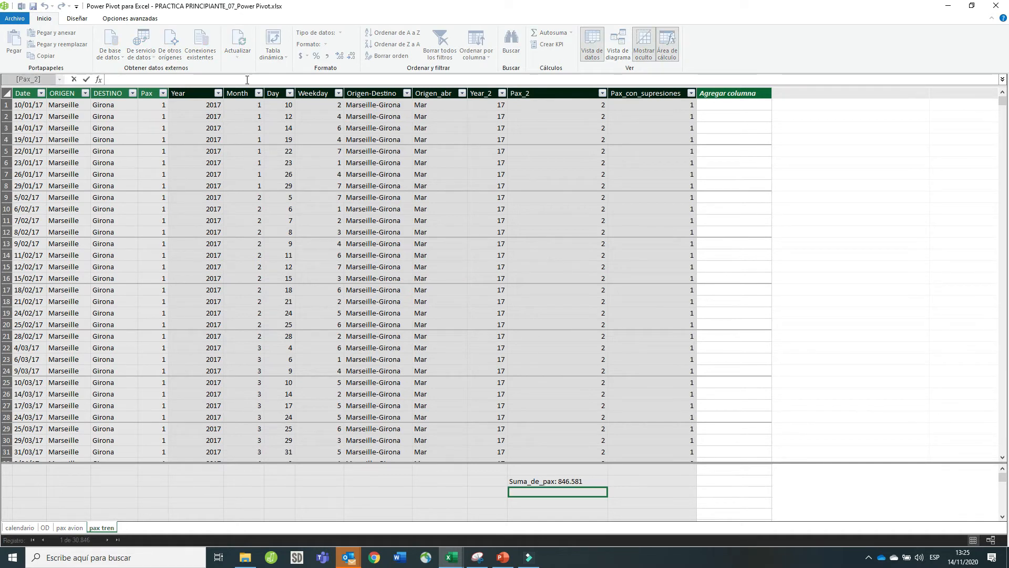
{"action": "type", "text": "Ratio_pax:="}
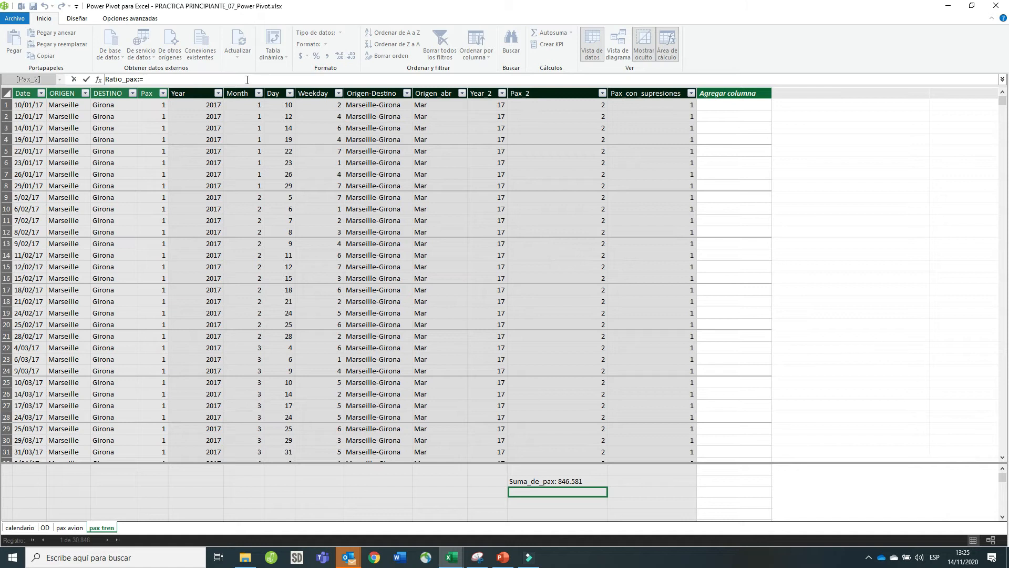
{"action": "type", "text": "sum("}
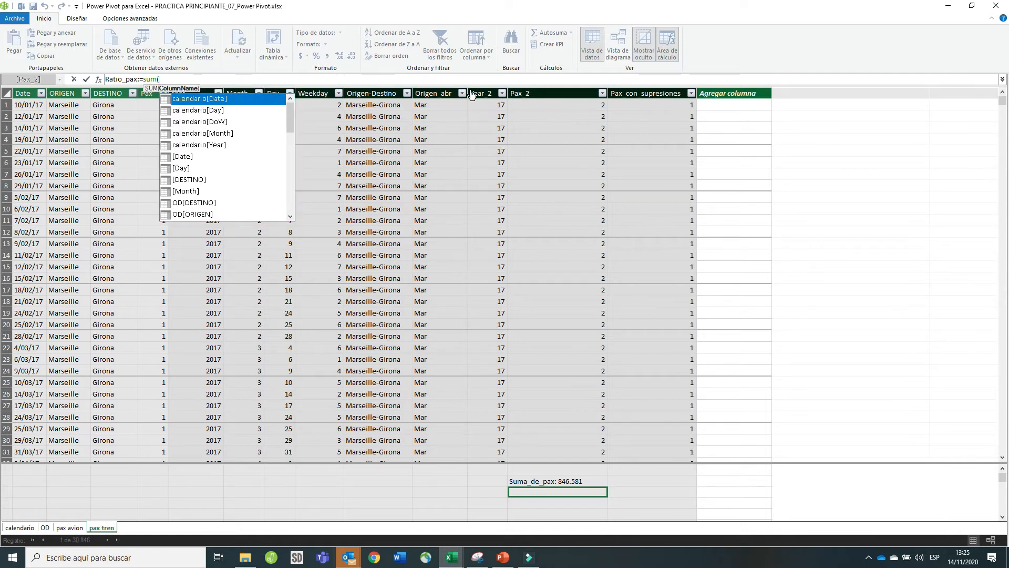
{"action": "left_click", "coordinate": [533, 91]}
{"action": "type", "text": ")"}
{"action": "key", "text": "Return"}
{"action": "type", "text": "/"}
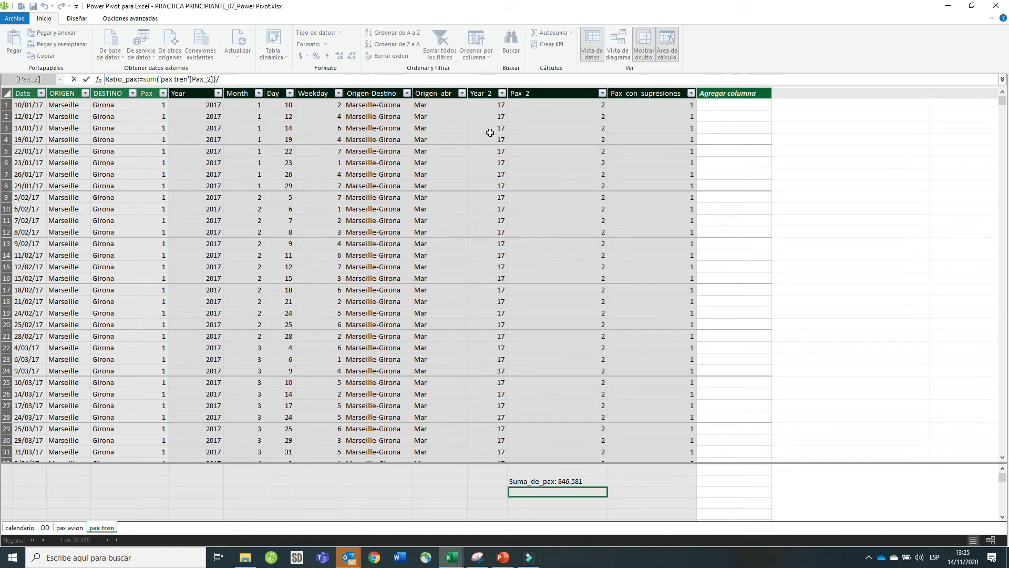
{"action": "type", "text": "sum("}
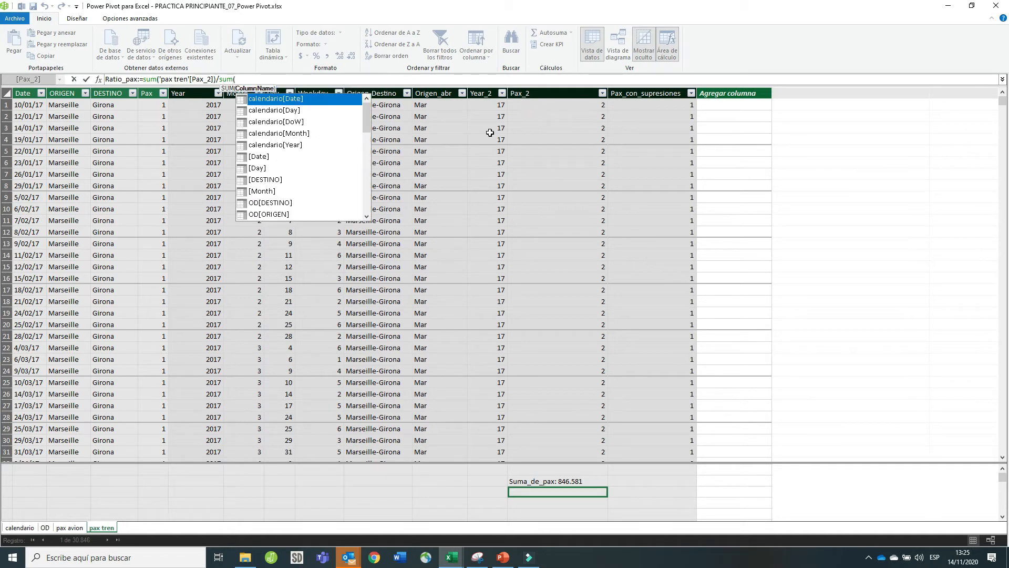
{"action": "left_click_drag", "start_coordinate": [236, 79], "coordinate": [161, 77]}
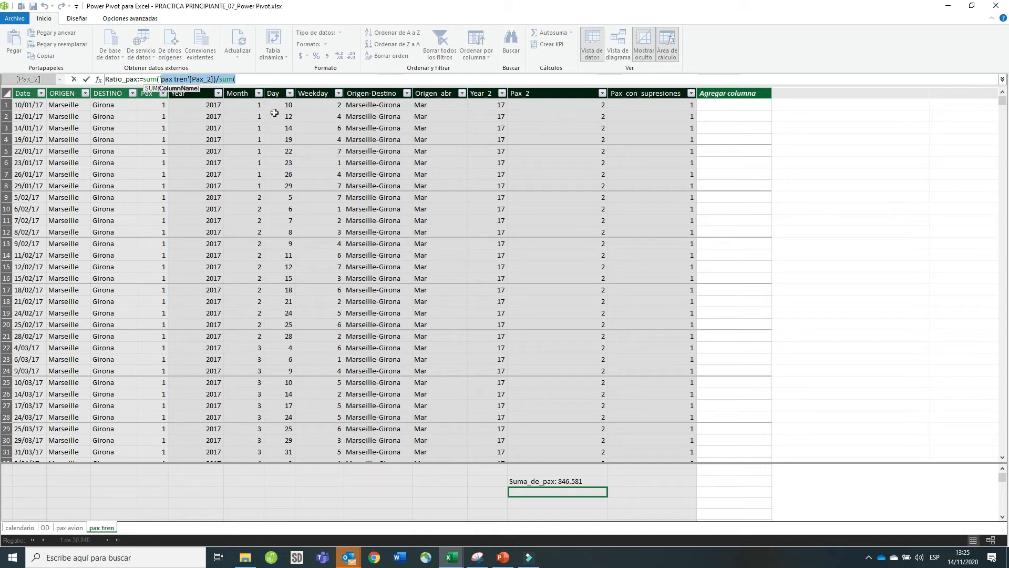
{"action": "key", "text": "BackSpace"}
{"action": "key", "text": "BackSpace"}
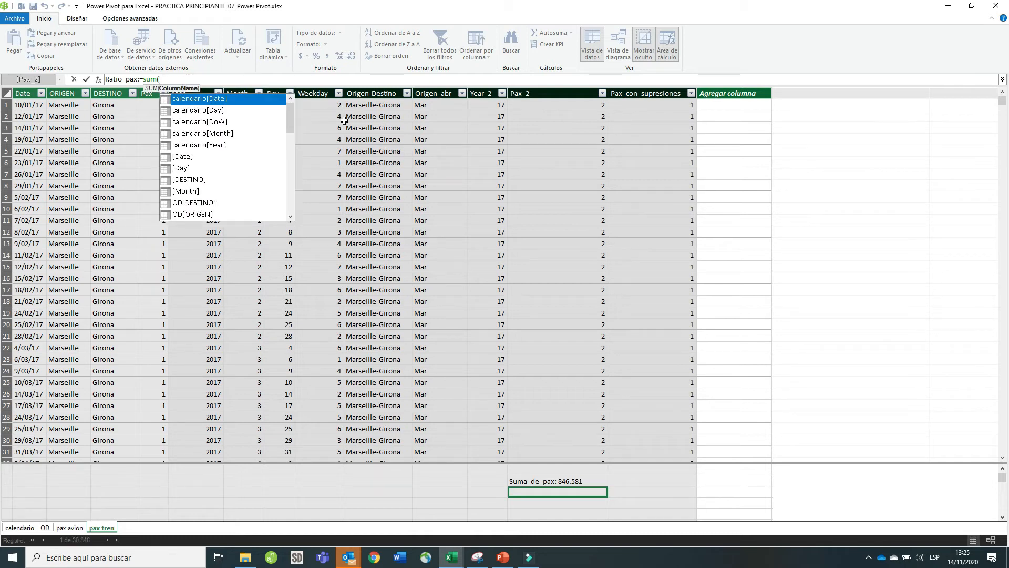
- Complete Ratio_pax as the sum of Pax_con_supresiones divided by the sum of Pax from pax tren, and format it as a percentage
{"action": "left_click", "coordinate": [635, 96]}
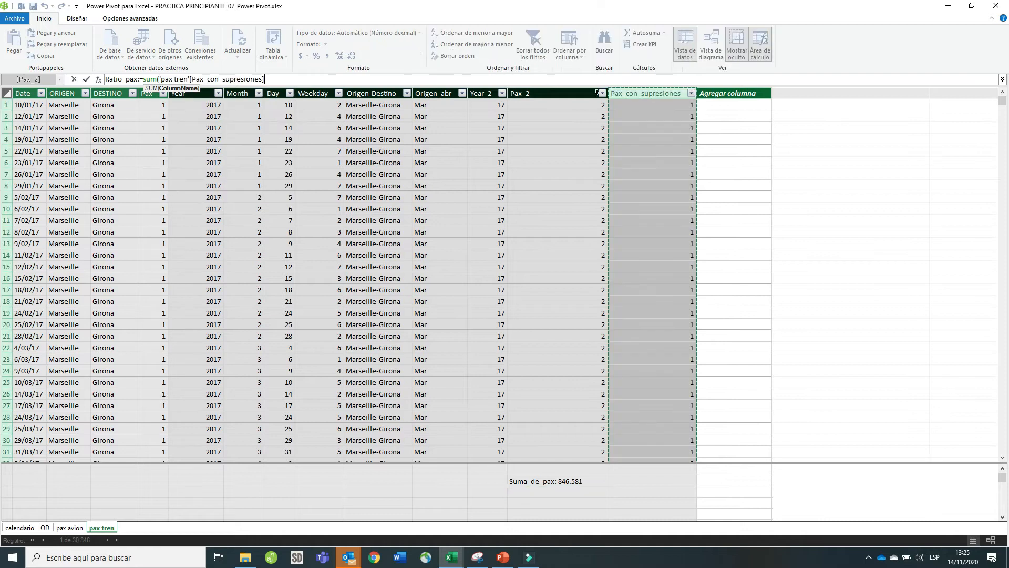
{"action": "type", "text": ")/"}
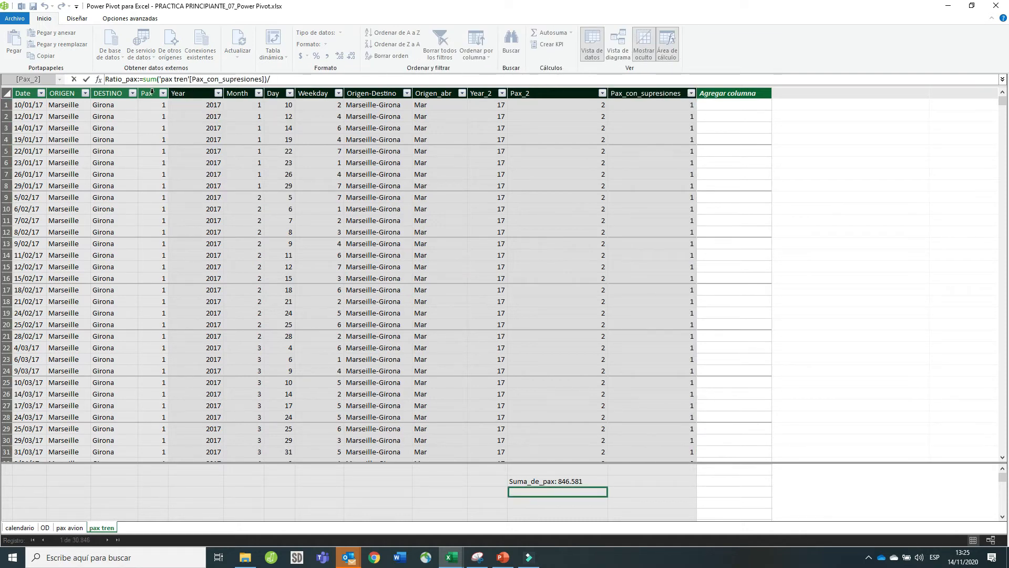
{"action": "type", "text": "sum("}
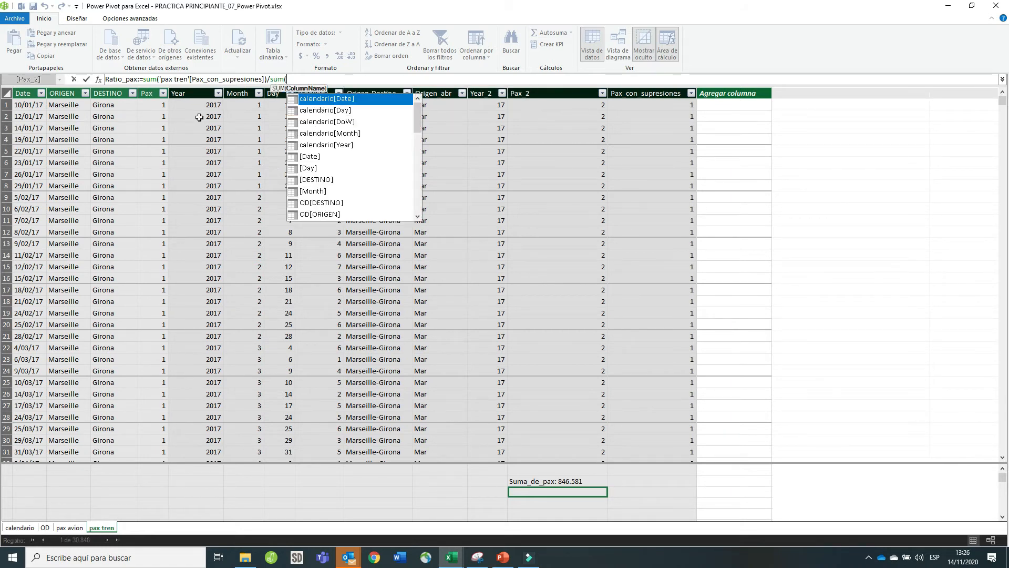
{"action": "left_click", "coordinate": [159, 90]}
{"action": "type", "text": ")"}
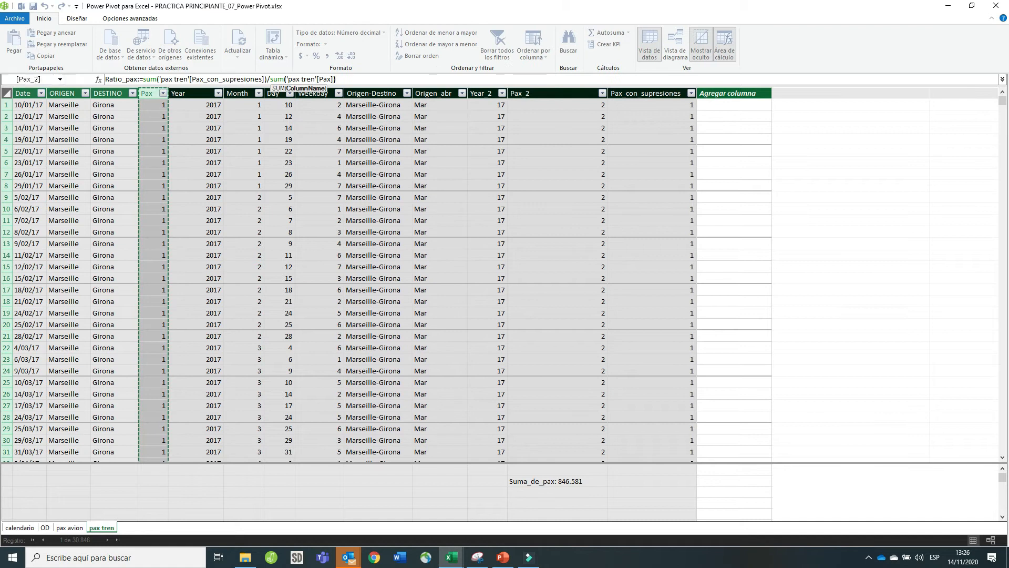
{"action": "type", "text": ")"}
{"action": "left_click_drag", "start_coordinate": [271, 79], "coordinate": [284, 79]}
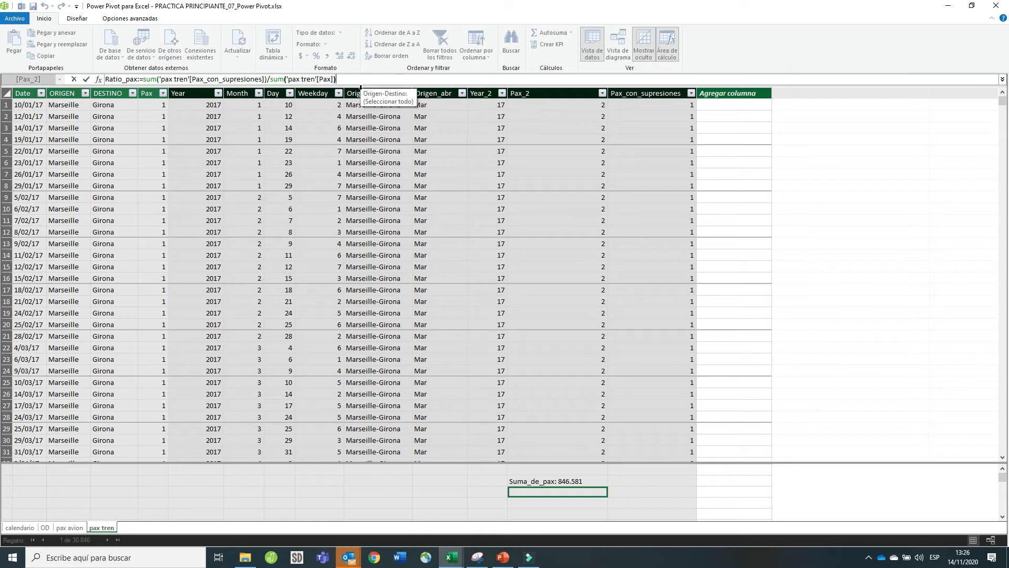
{"action": "key", "text": "Return"}
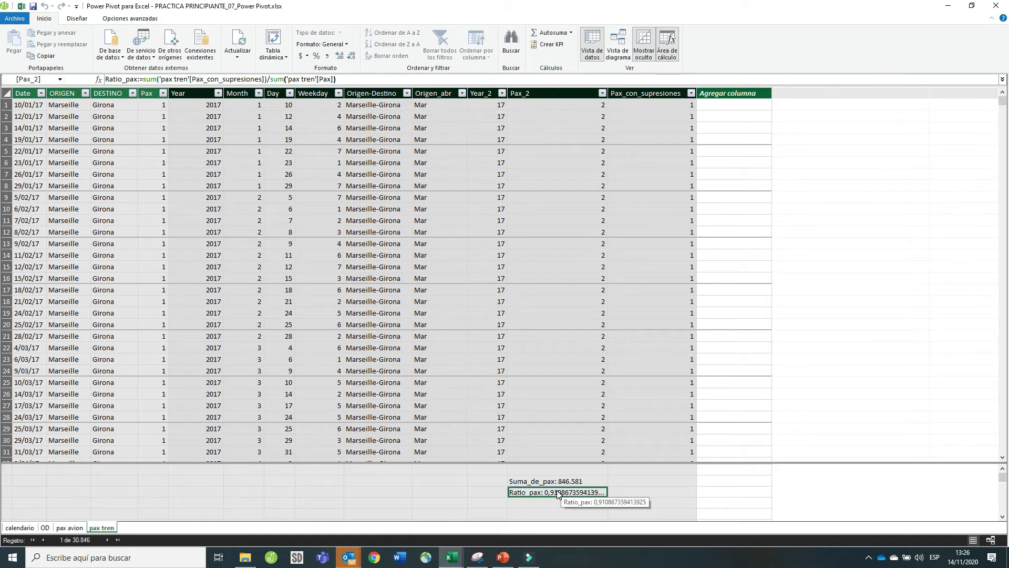
{"action": "left_click", "coordinate": [316, 55]}
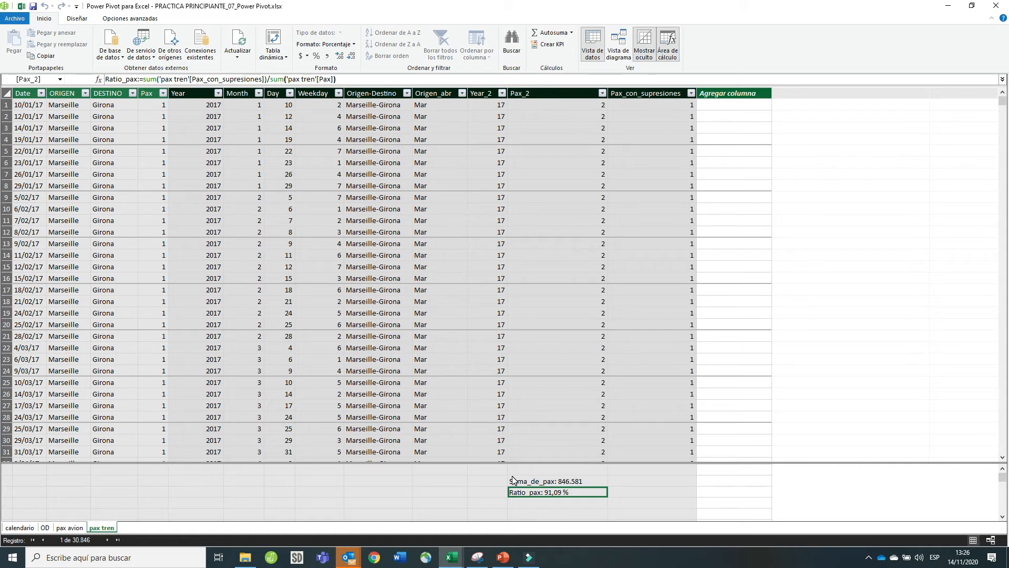
- Copy the Ratio_pax formula into the empty cell below it and rename the copied measure Ratio_pax2
{"action": "left_click", "coordinate": [546, 482]}
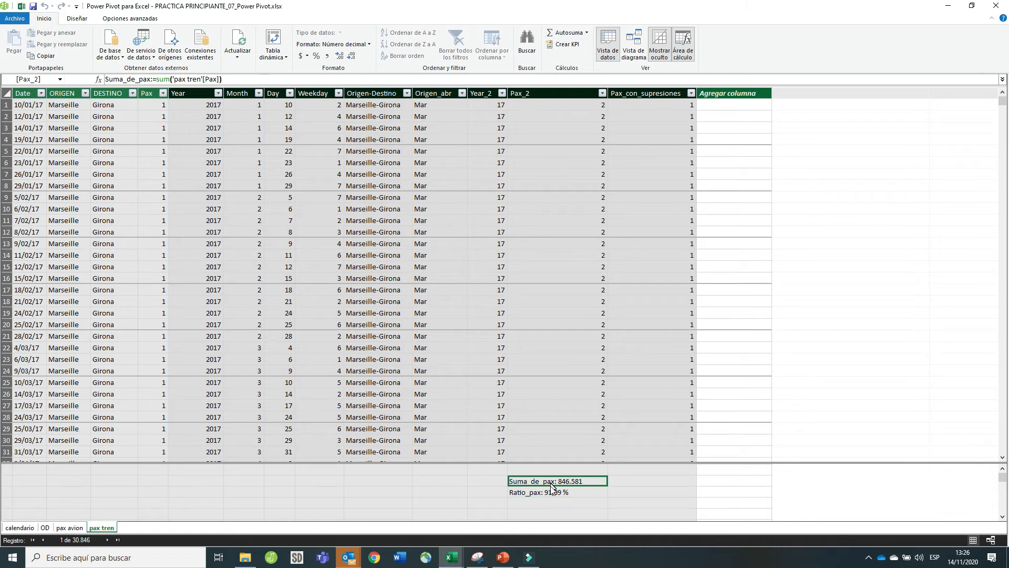
{"action": "left_click", "coordinate": [545, 495]}
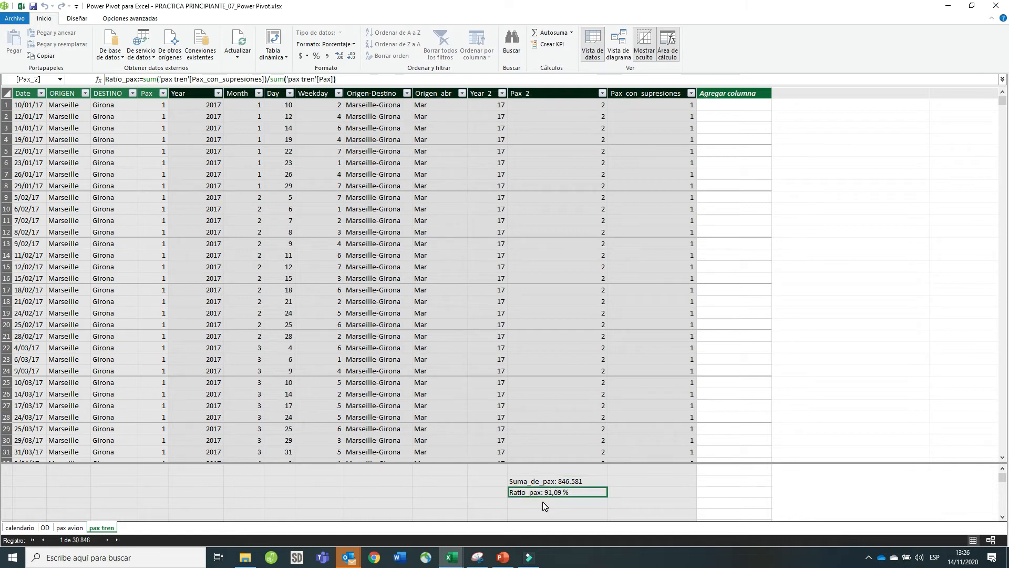
{"action": "left_click_drag", "start_coordinate": [337, 79], "coordinate": [98, 70]}
{"action": "key", "text": "ctrl+c"}
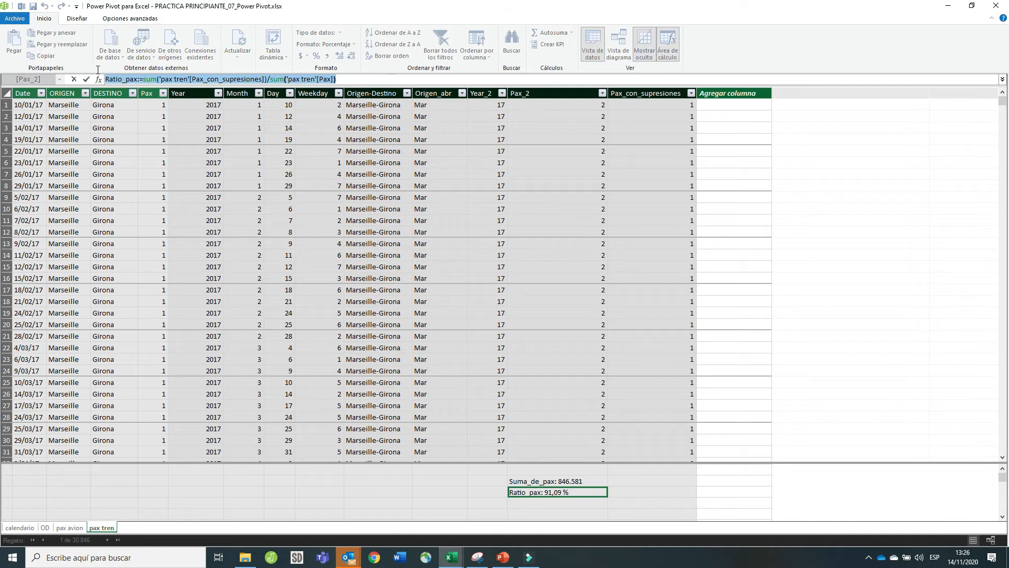
{"action": "left_click", "coordinate": [535, 501]}
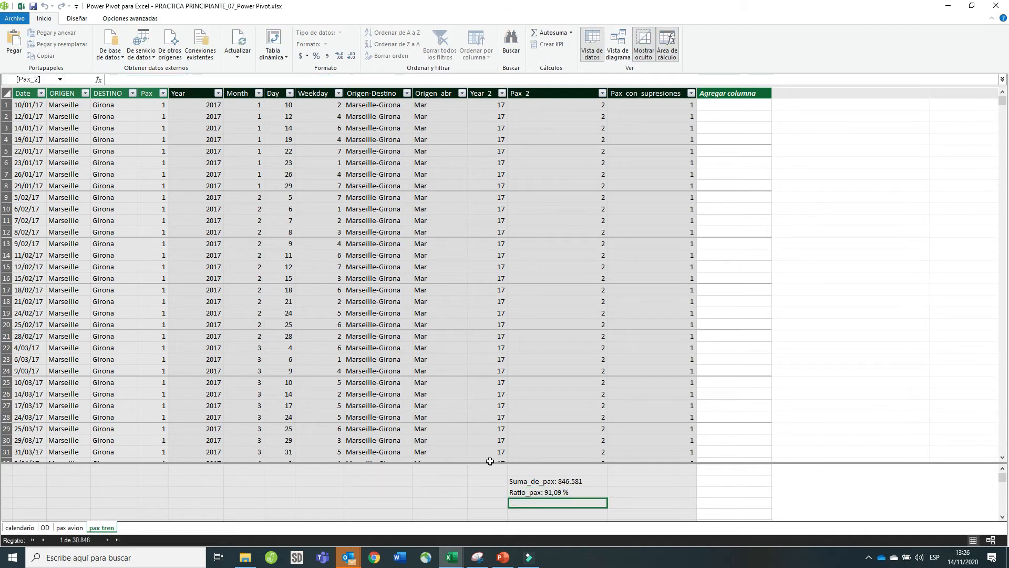
{"action": "left_click", "coordinate": [205, 83]}
{"action": "key", "text": "ctrl+v"}
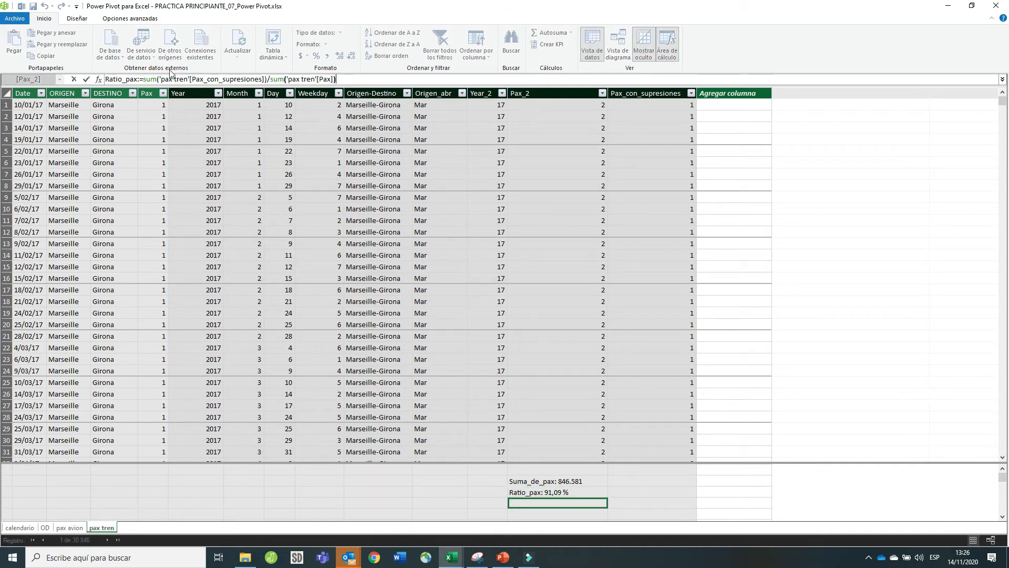
{"action": "left_click", "coordinate": [137, 78]}
{"action": "type", "text": "2"}
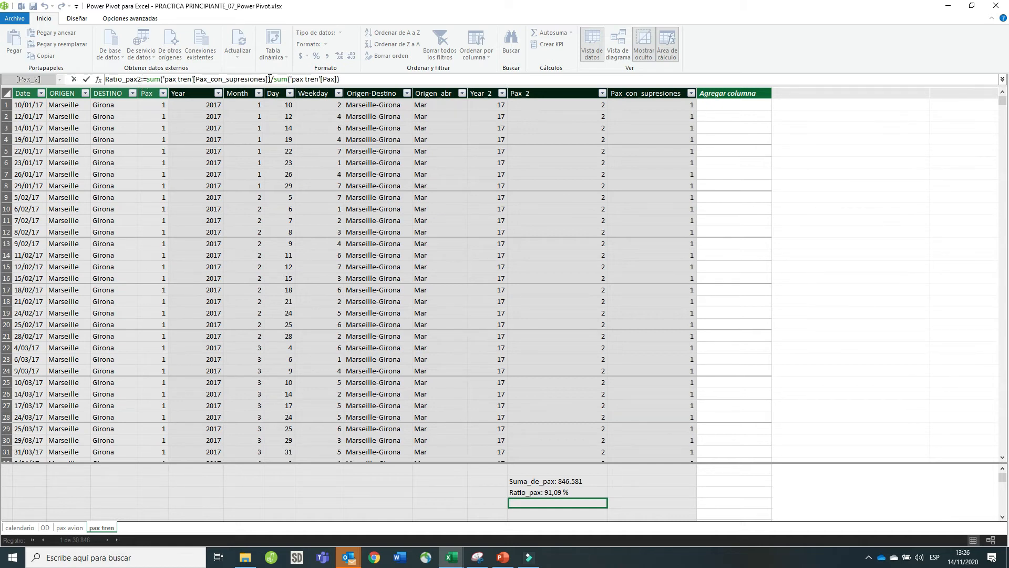
- Replace the divisor in Ratio_pax2 with the [Suma_de_pax] measure, enter the formula and format it as a percentage
{"action": "mouse_move", "coordinate": [272, 79]}
{"action": "left_mouse_down"}
{"action": "mouse_move", "coordinate": [353, 80]}
{"action": "mouse_move", "coordinate": [272, 77]}
{"action": "left_mouse_up"}
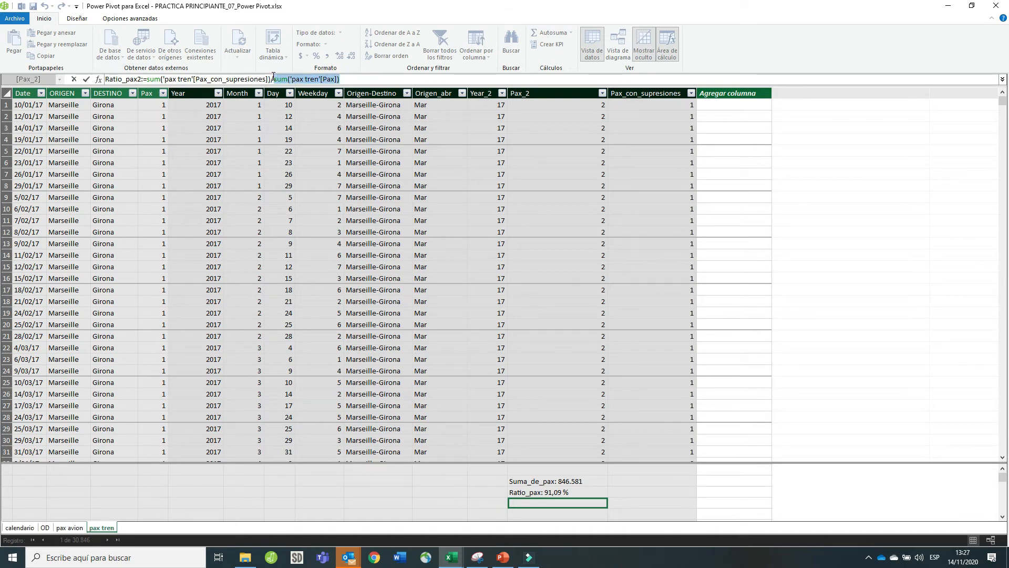
{"action": "key", "text": "Delete"}
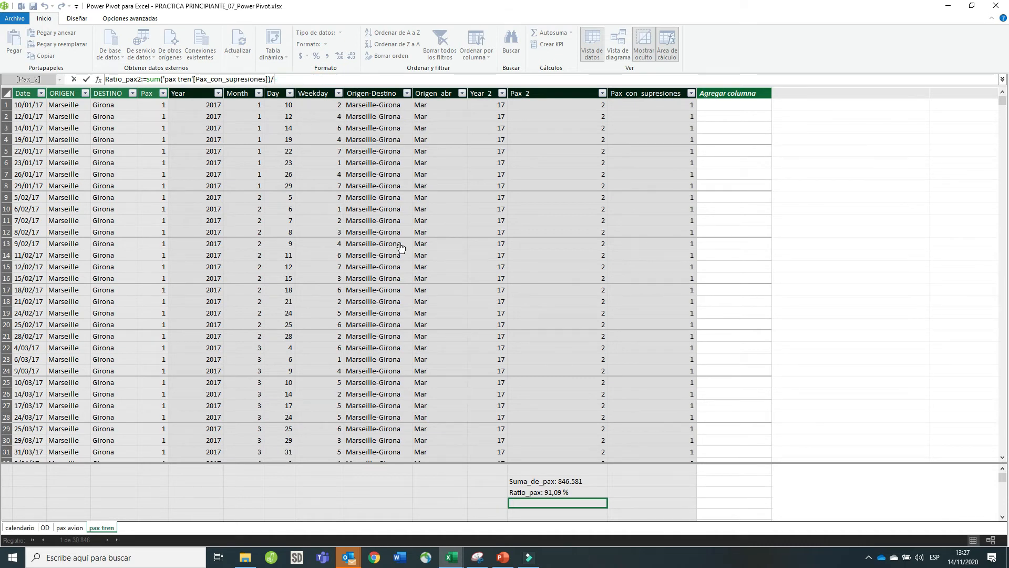
{"action": "left_click", "coordinate": [551, 481]}
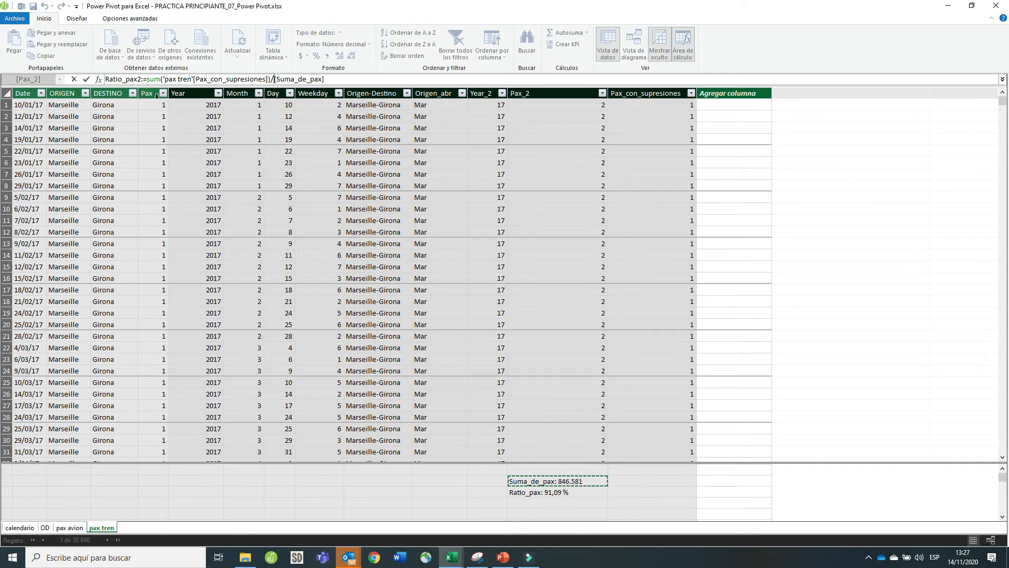
{"action": "left_click_drag", "start_coordinate": [147, 78], "coordinate": [156, 79]}
{"action": "key", "text": "Return"}
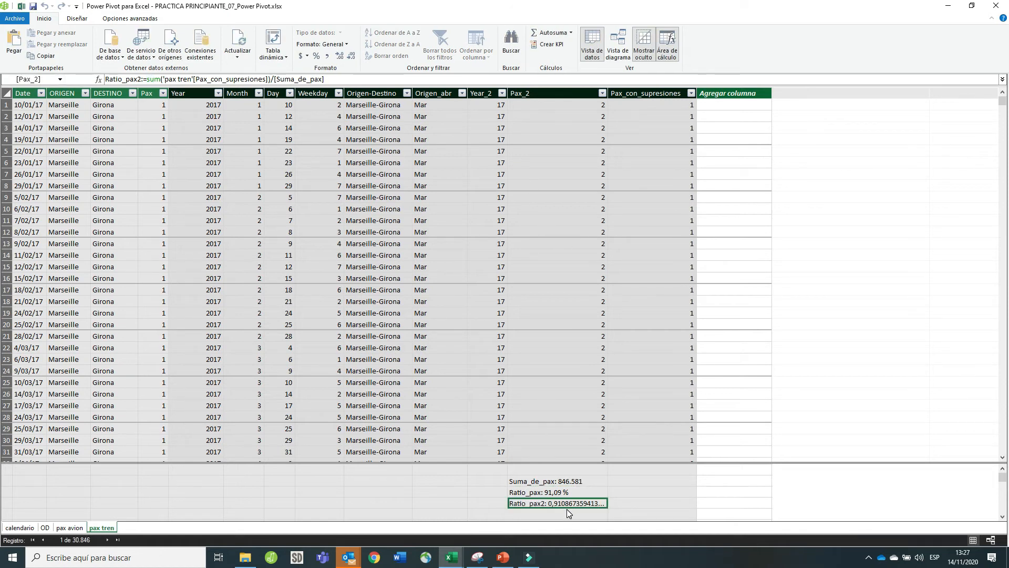
{"action": "left_click", "coordinate": [316, 56]}
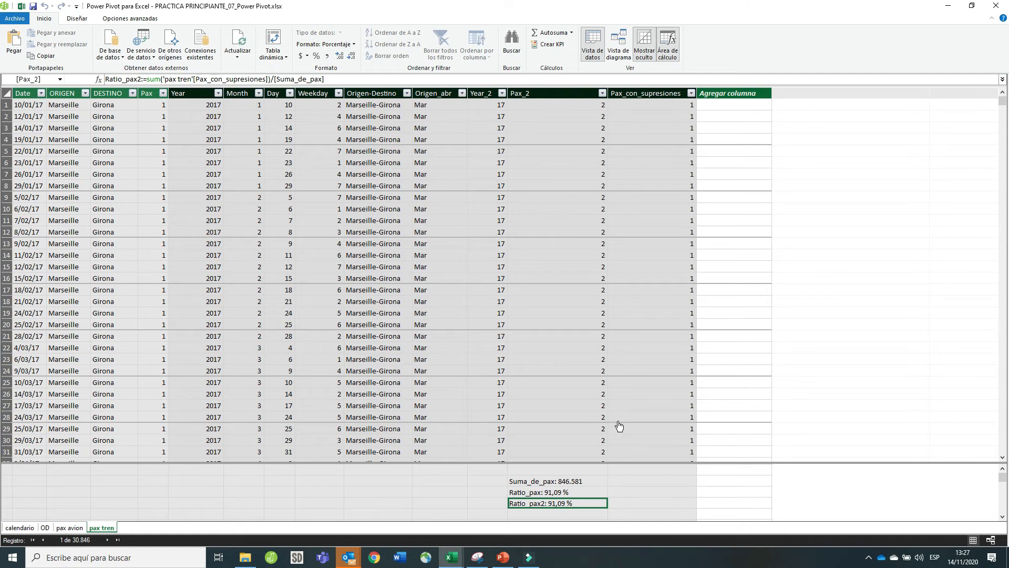
{"action": "left_click", "coordinate": [716, 92]}
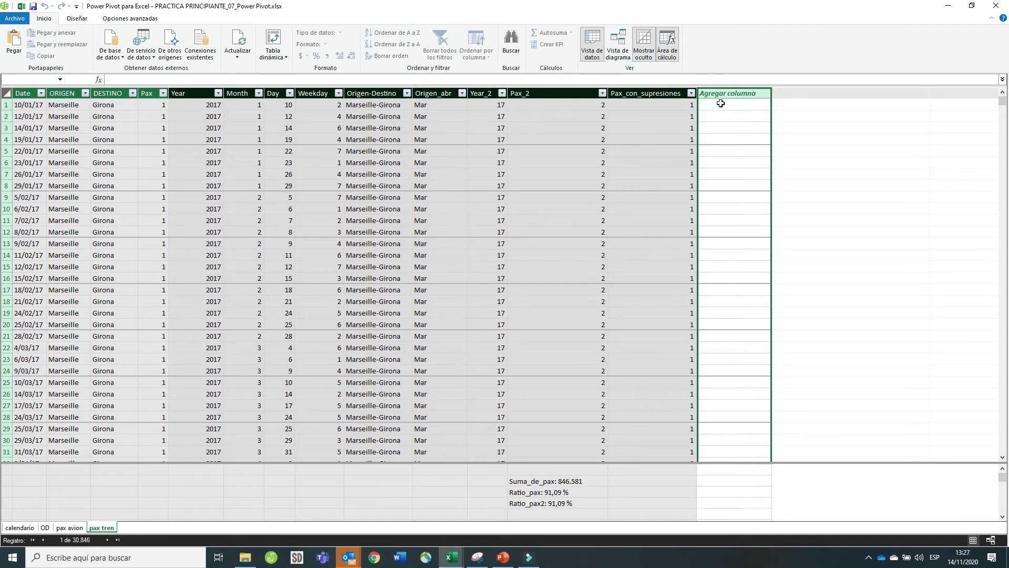
{"action": "left_click", "coordinate": [572, 514]}
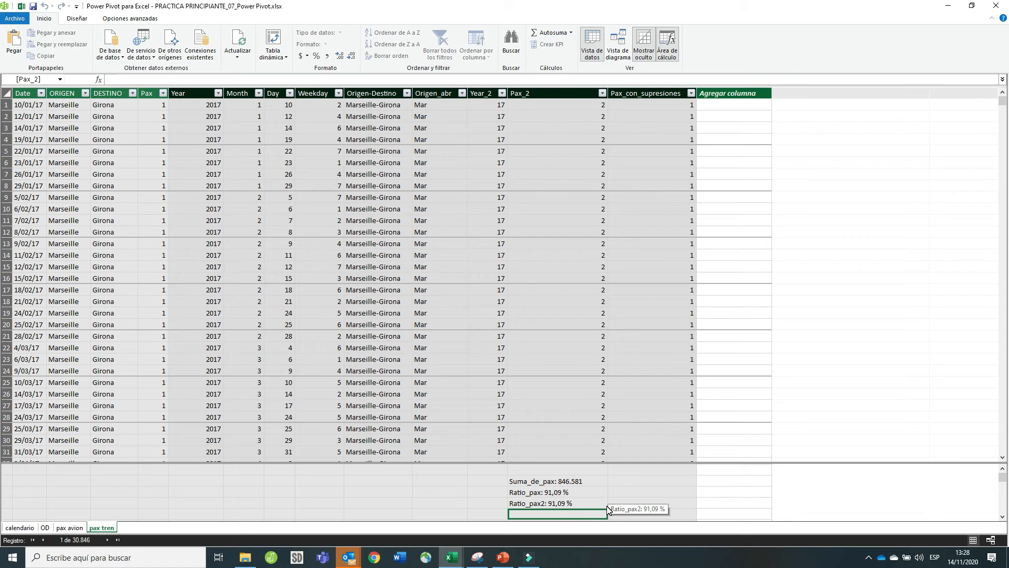
{"action": "left_click", "coordinate": [567, 505]}
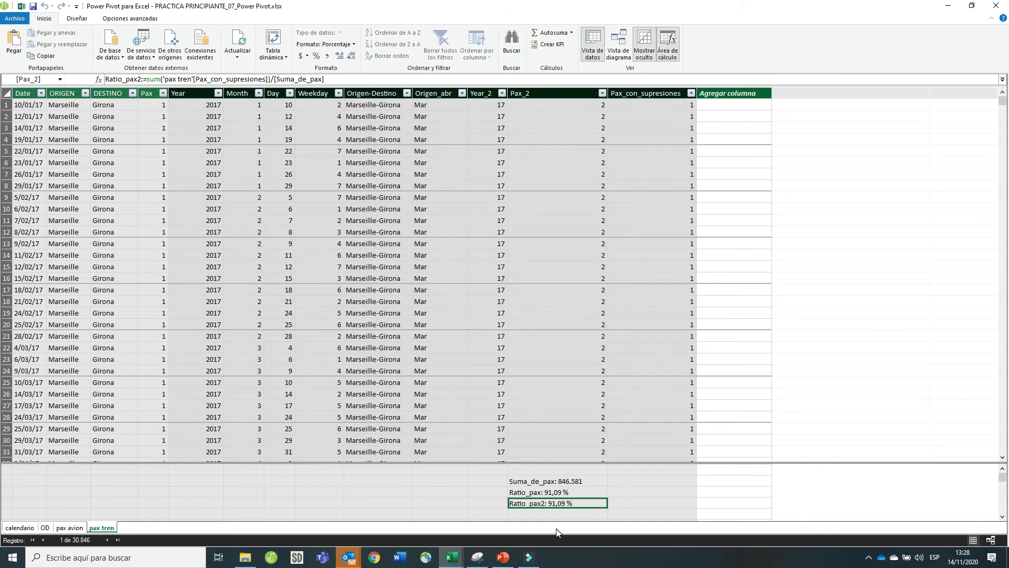
- Start a measure named Prueba below Ratio_pax2, look up the AVERAGE function variants and clear the function text
{"action": "left_click", "coordinate": [558, 510]}
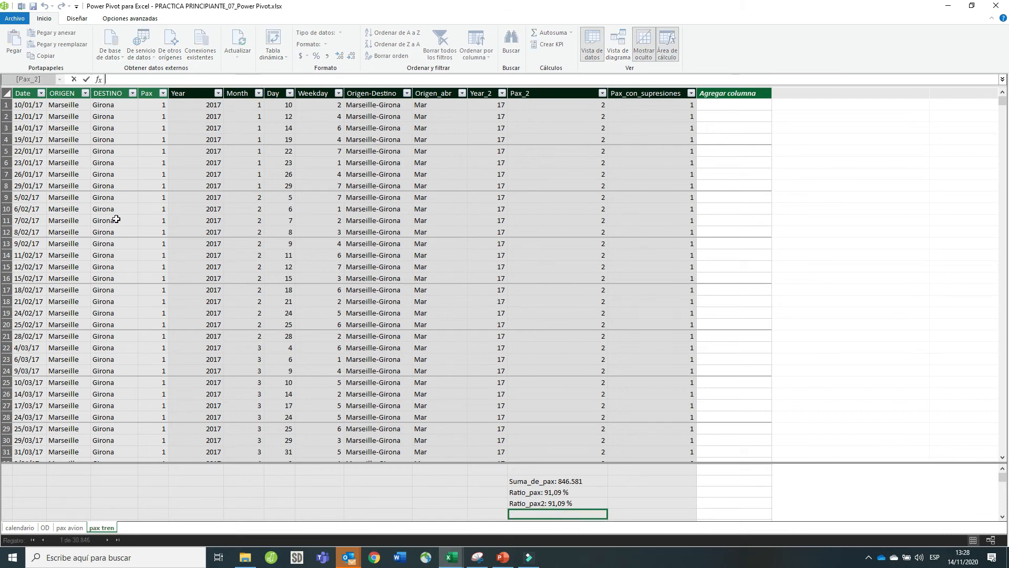
{"action": "type", "text": "Prueba:=averag"}
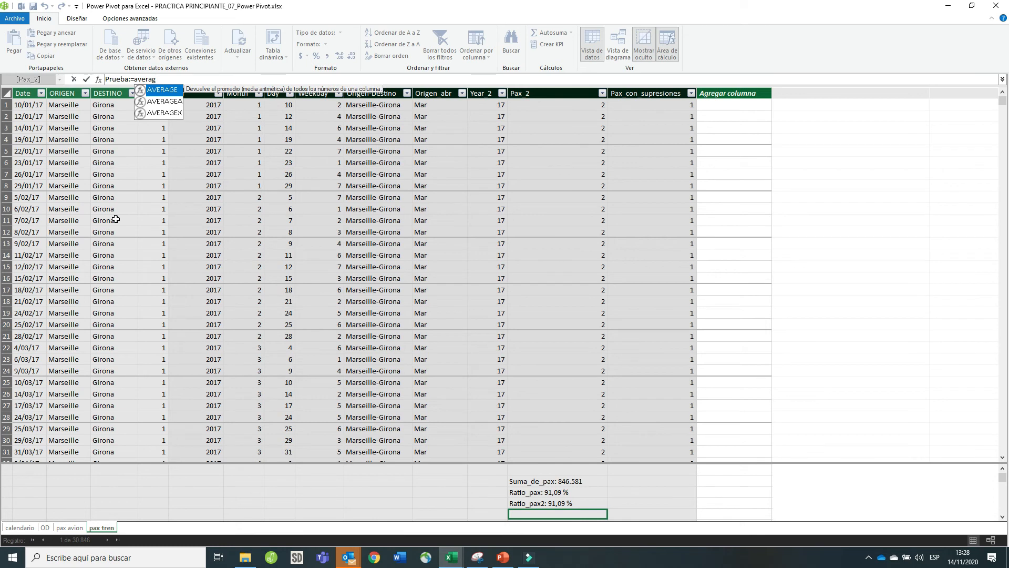
{"action": "key", "text": "BackSpace"}
{"action": "key", "text": "BackSpace"}
{"action": "key", "text": "BackSpace"}
{"action": "key", "text": "BackSpace"}
{"action": "key", "text": "BackSpace"}
{"action": "key", "text": "BackSpace"}
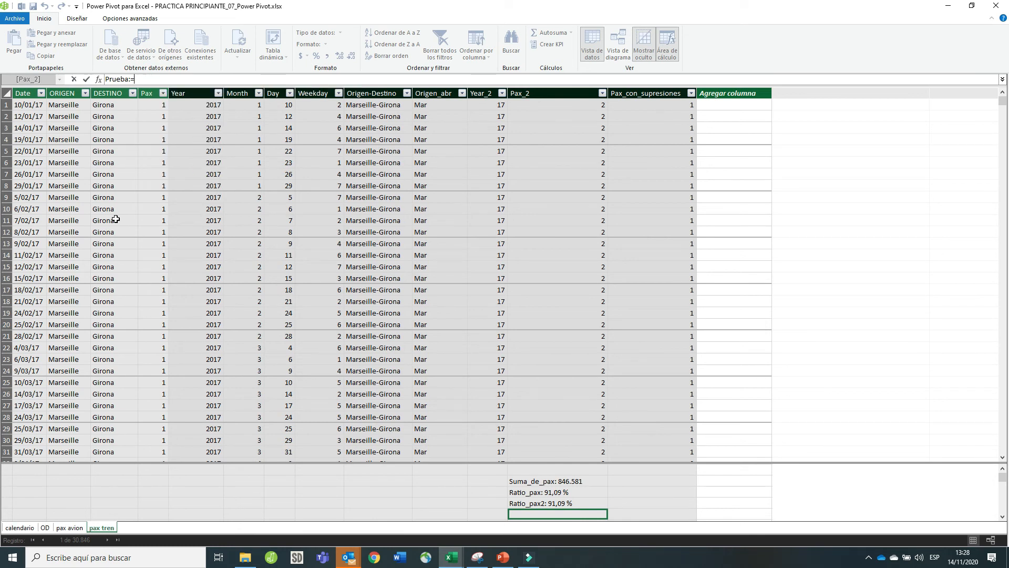
- Look up the COUNT function variants for the Prueba measure, highlight COUNTA's description and clear the function text
{"action": "type", "text": "count"}
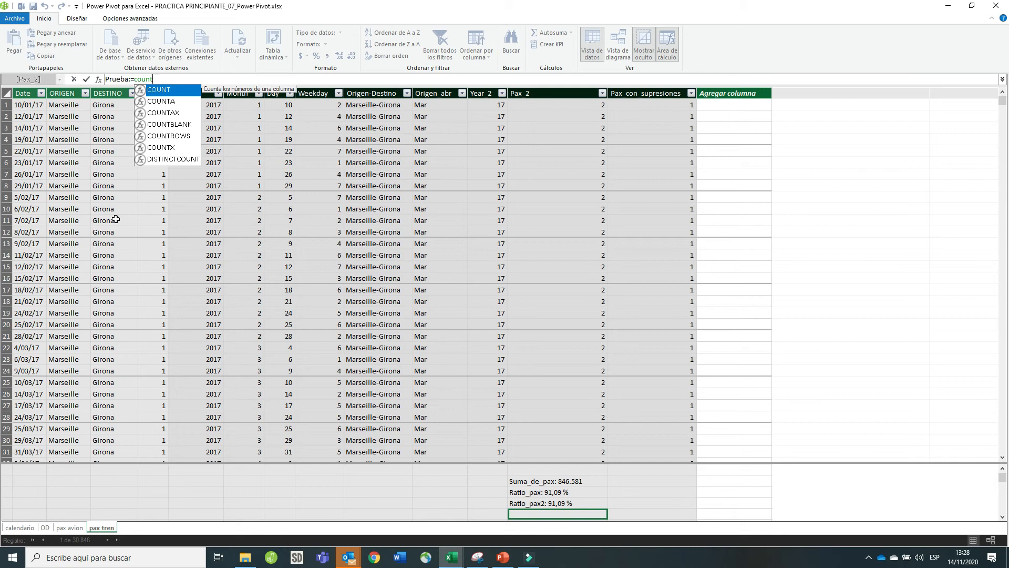
{"action": "key", "text": "Down"}
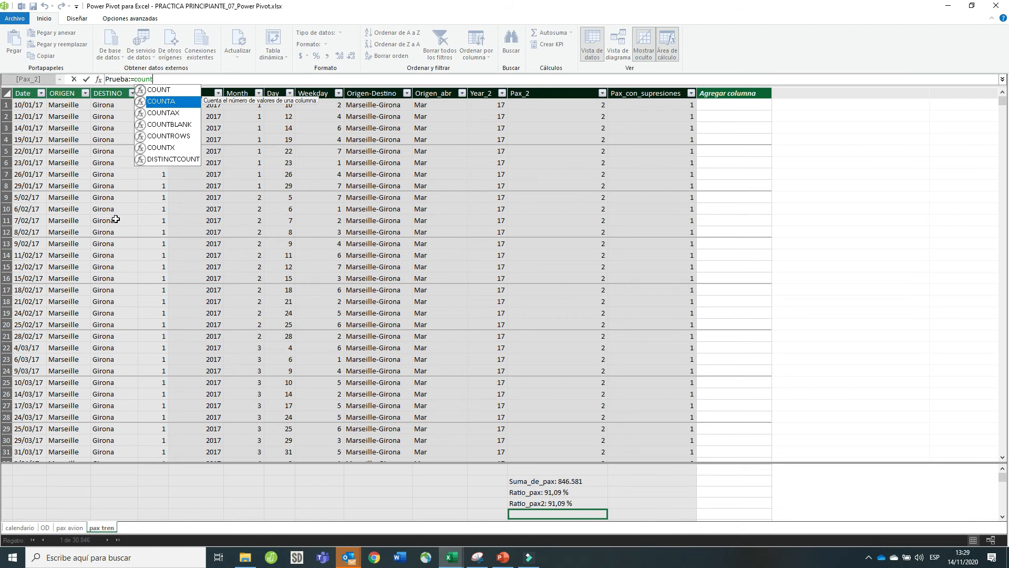
{"action": "key", "text": "BackSpace"}
{"action": "key", "text": "BackSpace"}
{"action": "key", "text": "BackSpace"}
{"action": "key", "text": "BackSpace"}
{"action": "key", "text": "BackSpace"}
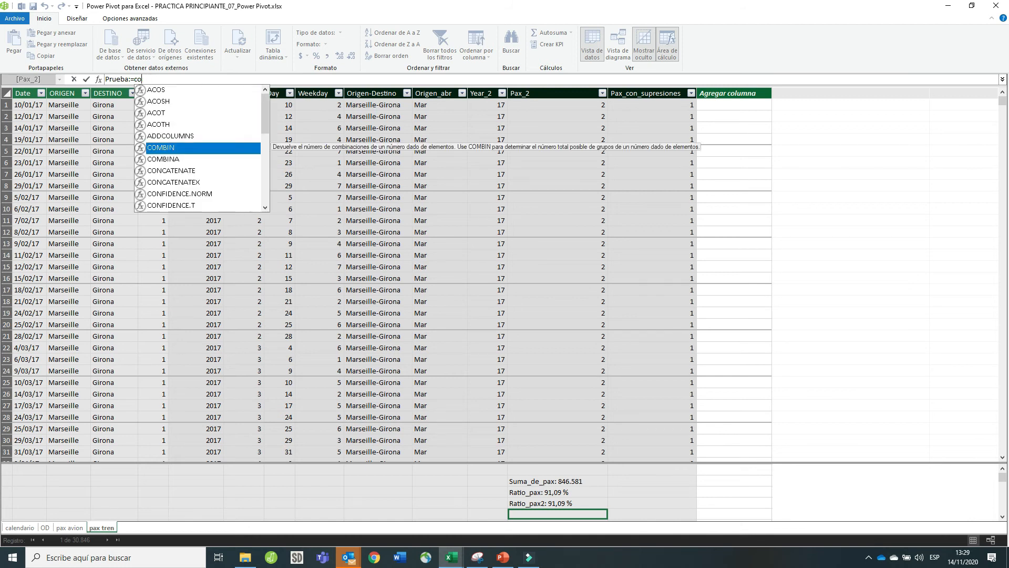
- Look up the MIN and MAX function variants in the Prueba formula, clearing the function text after each one
{"action": "type", "text": "min"}
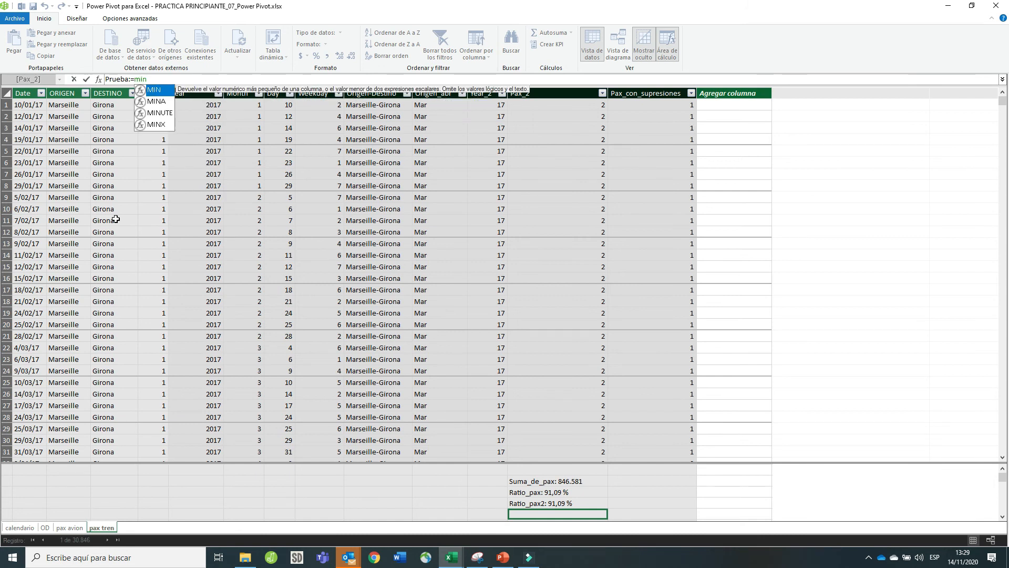
{"action": "key", "text": "BackSpace"}
{"action": "key", "text": "BackSpace"}
{"action": "key", "text": "BackSpace"}
{"action": "type", "text": "max"}
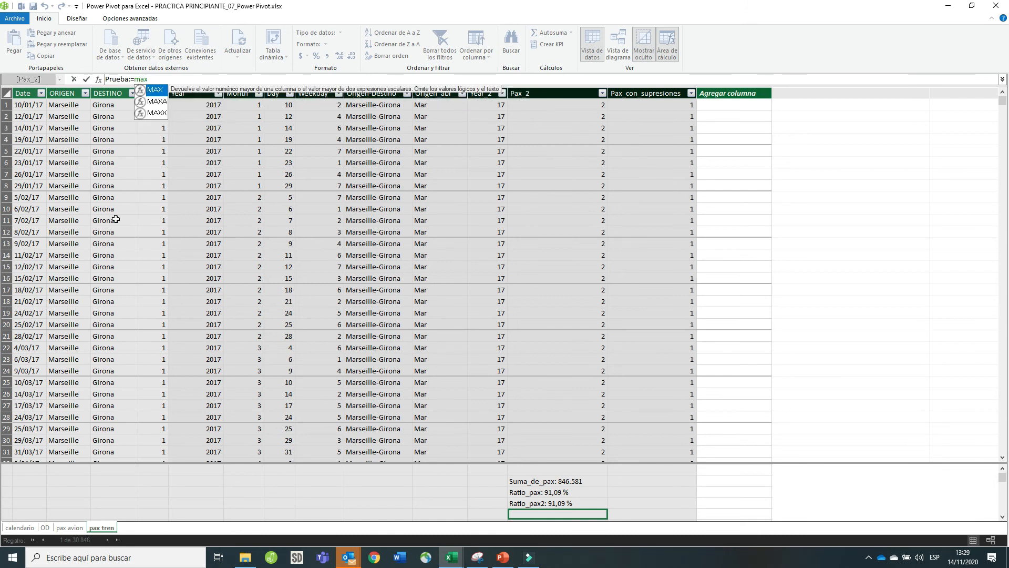
{"action": "key", "text": "BackSpace"}
{"action": "key", "text": "BackSpace"}
{"action": "key", "text": "BackSpace"}
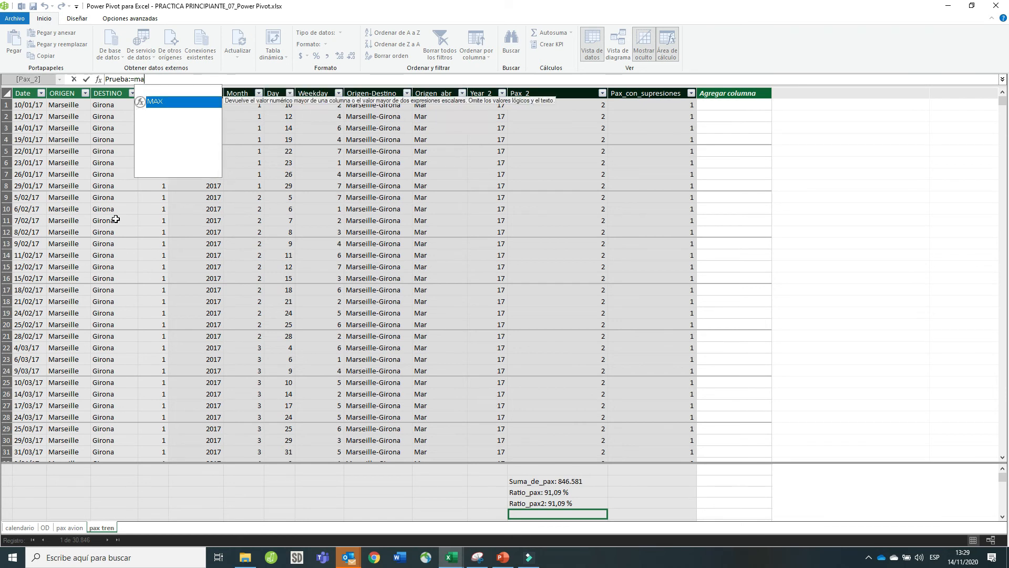
- Look up the DISTINCT functions, highlight DISTINCTCOUNT's description and discard the unfinished Prueba measure
{"action": "type", "text": "distinc"}
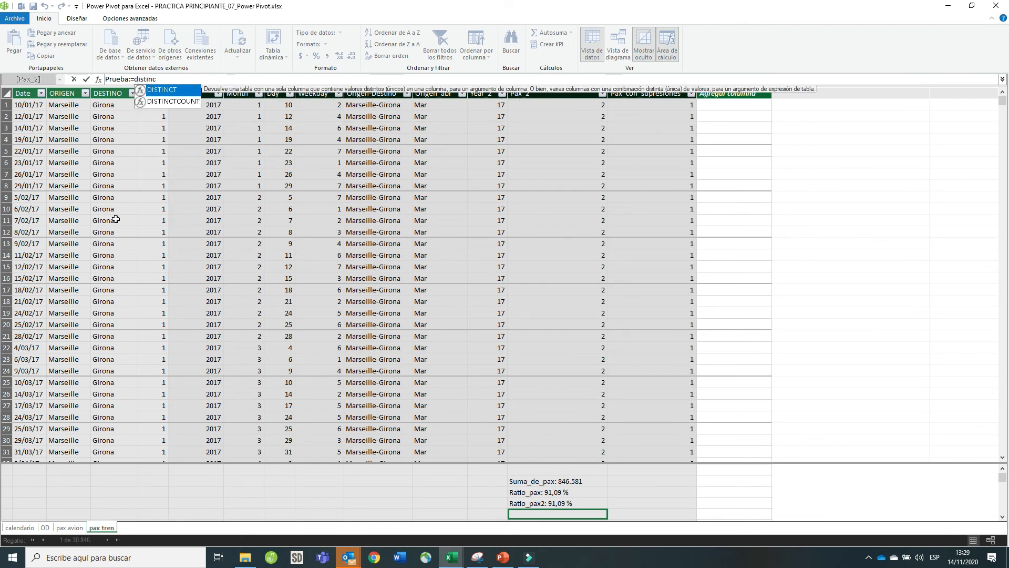
{"action": "key", "text": "Down"}
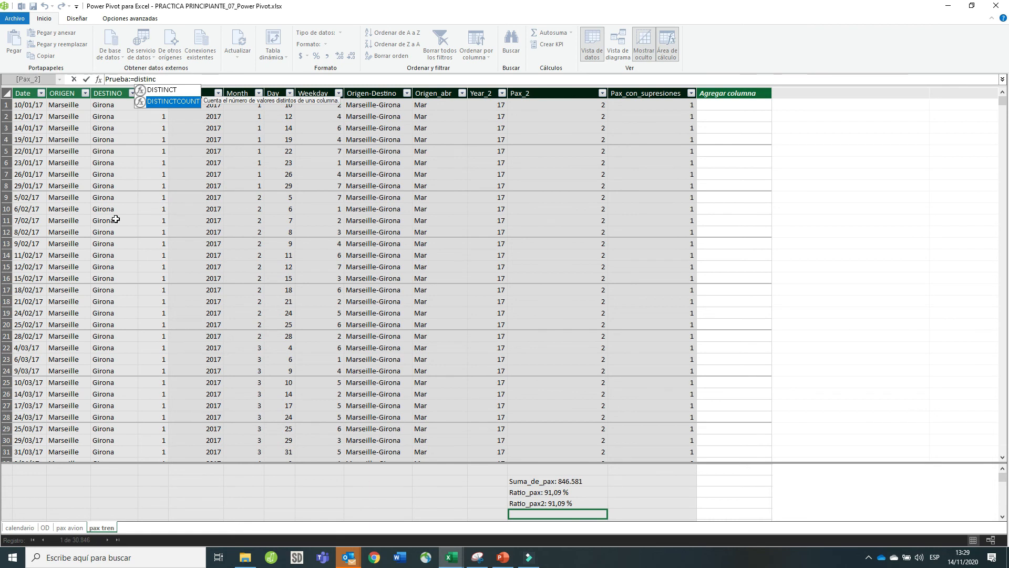
{"action": "key", "text": "Escape"}
{"action": "key", "text": "Escape"}
- Review the Suma_de_pax and Ratio_pax formulas, highlighting the division operator between the two sums in Ratio_pax
{"action": "left_click", "coordinate": [547, 481]}
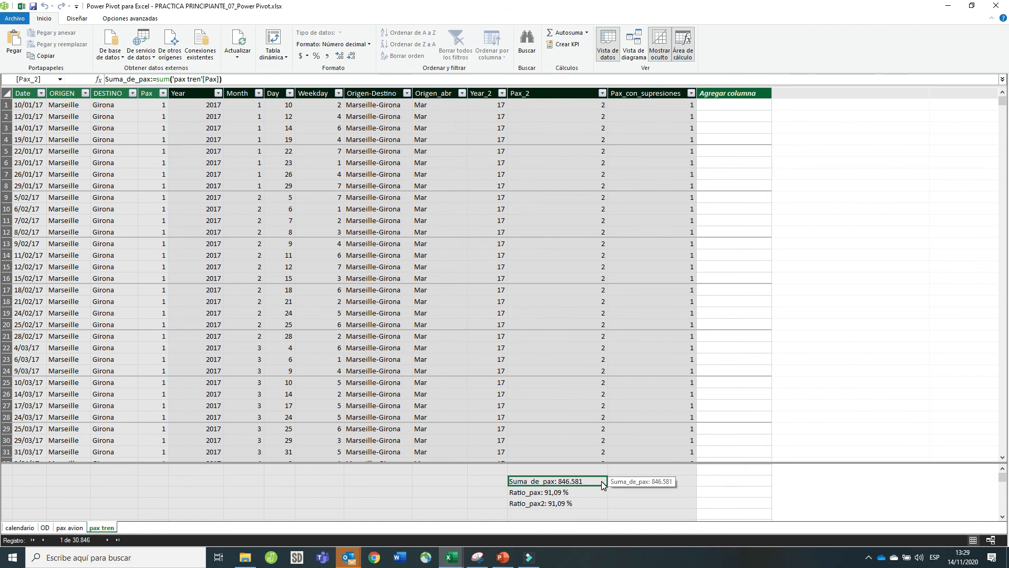
{"action": "key", "text": "Down"}
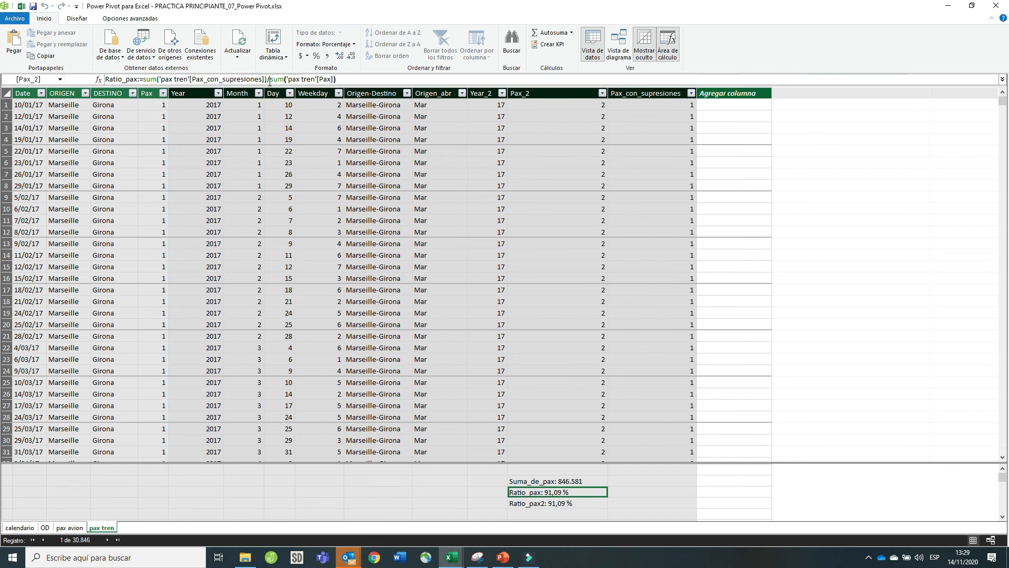
{"action": "left_click_drag", "start_coordinate": [265, 79], "coordinate": [272, 78]}
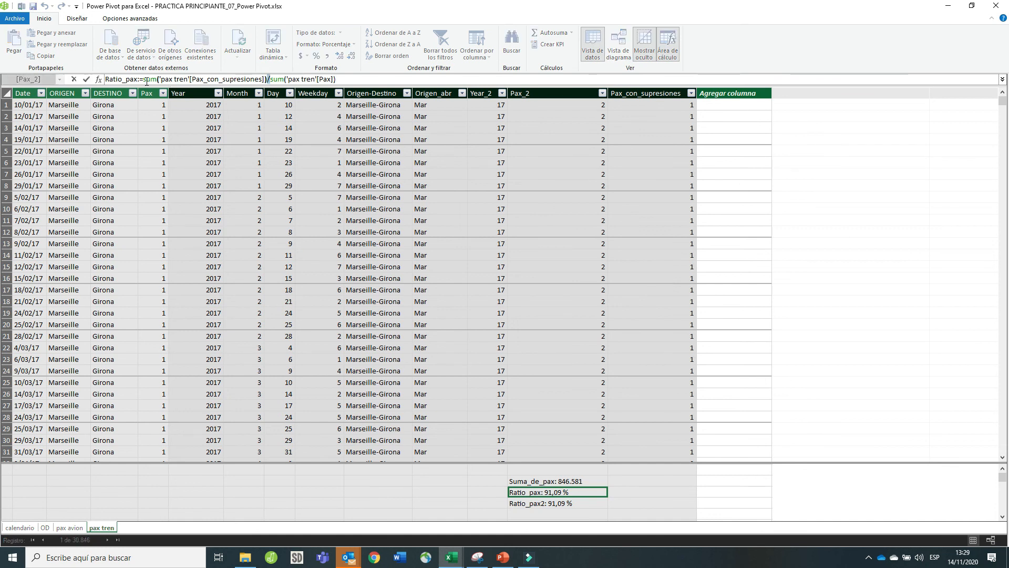